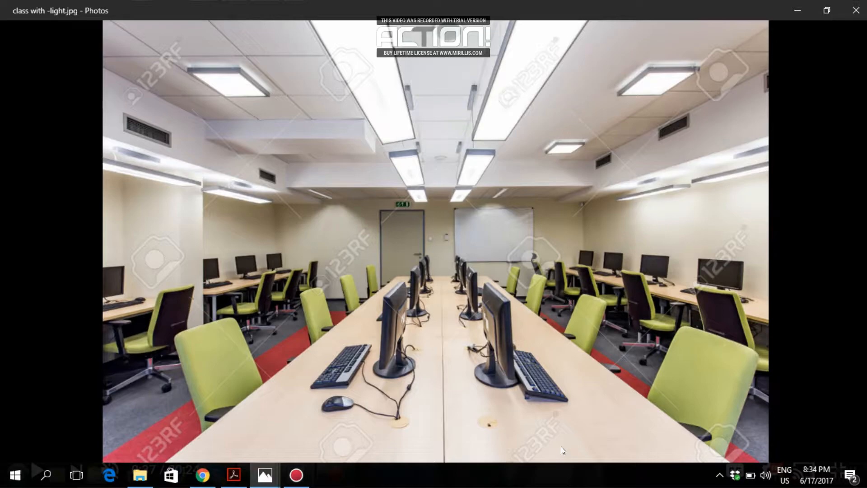
Switch from the classroom photo to the classroom example PDF in Acrobat Reader to view its load sources and operating hours
{"action": "mouse_move", "coordinate": [201, 312]}
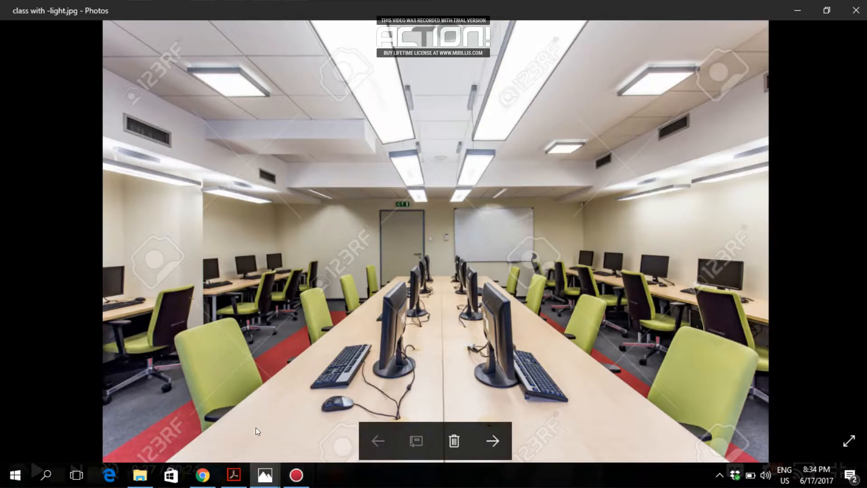
{"action": "left_click", "coordinate": [265, 478]}
{"action": "left_click", "coordinate": [233, 475]}
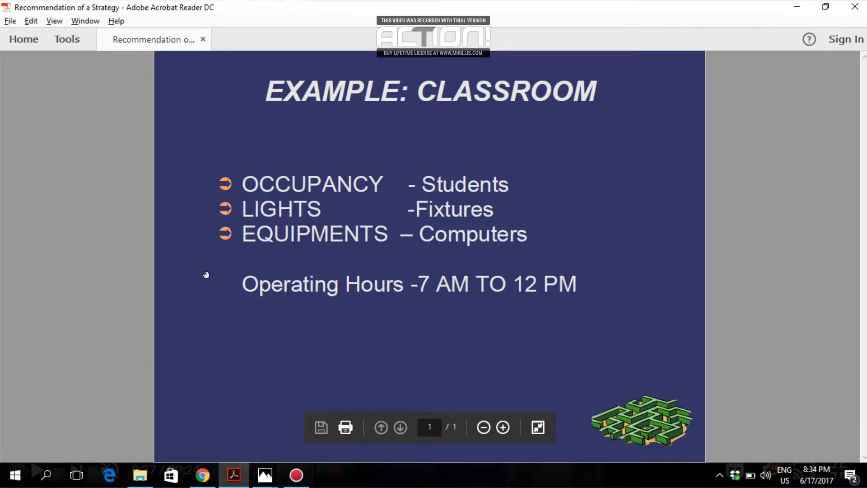
Search for "hap", launch Hourly Analysis Program 4.90 and allow it to make changes to the device
{"action": "left_click", "coordinate": [16, 475]}
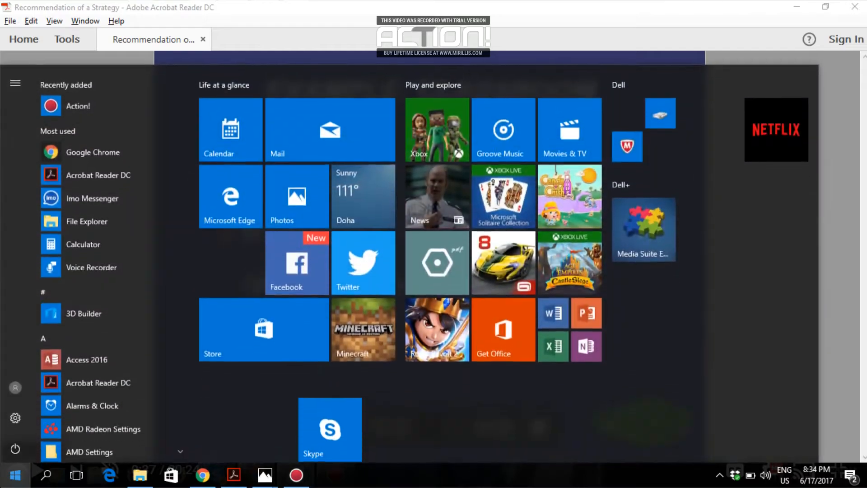
{"action": "type", "text": "haoy"}
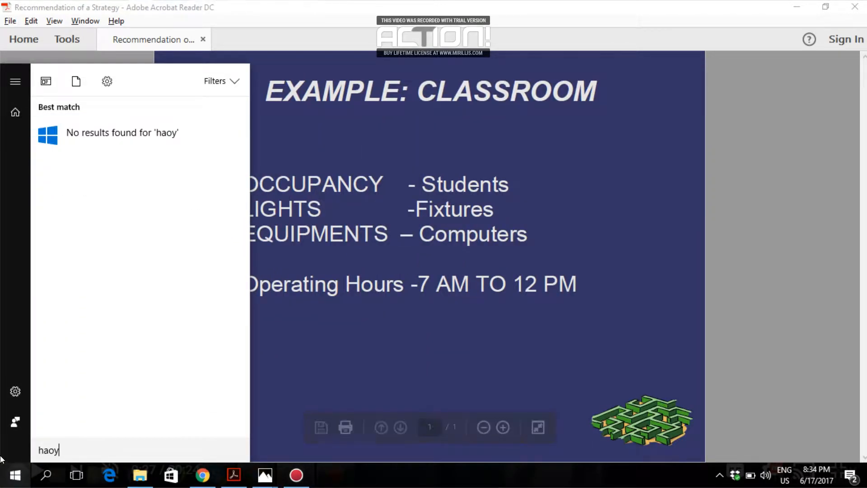
{"action": "key", "text": "BackSpace"}
{"action": "key", "text": "BackSpace"}
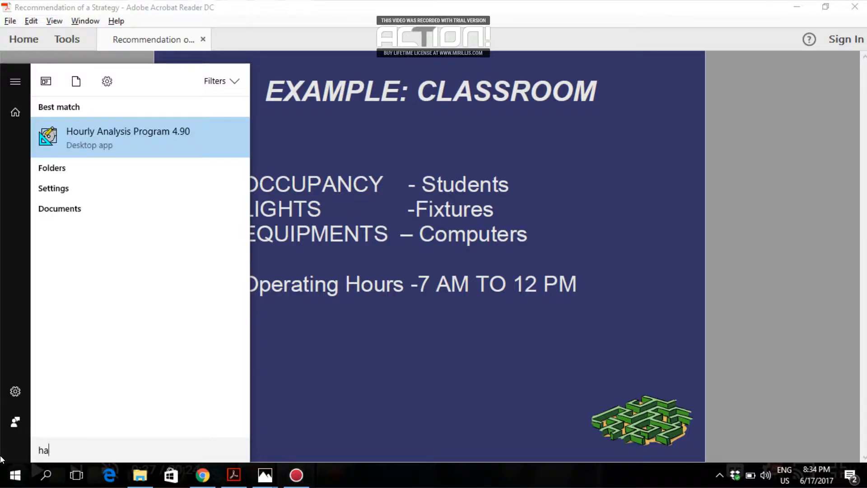
{"action": "type", "text": "p"}
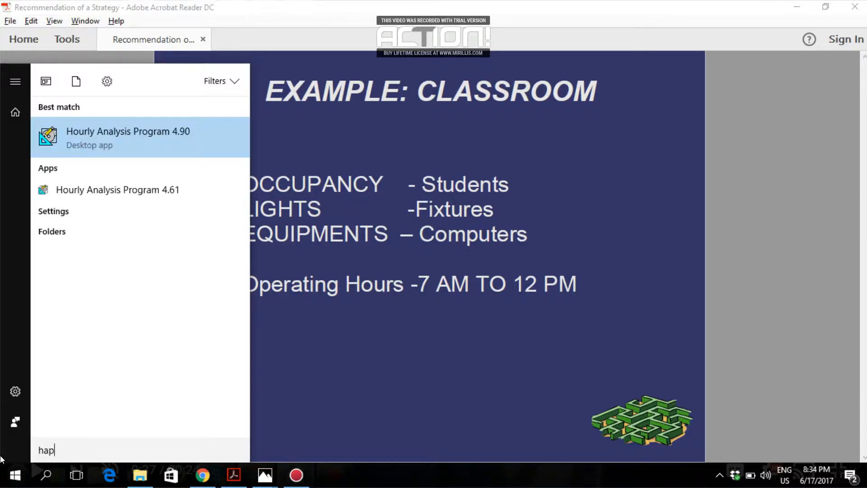
{"action": "left_click", "coordinate": [131, 136]}
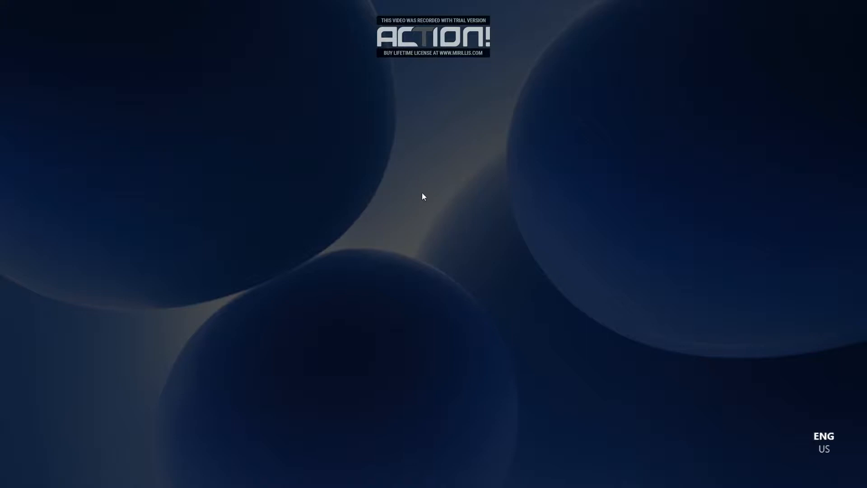
{"action": "left_click", "coordinate": [399, 325]}
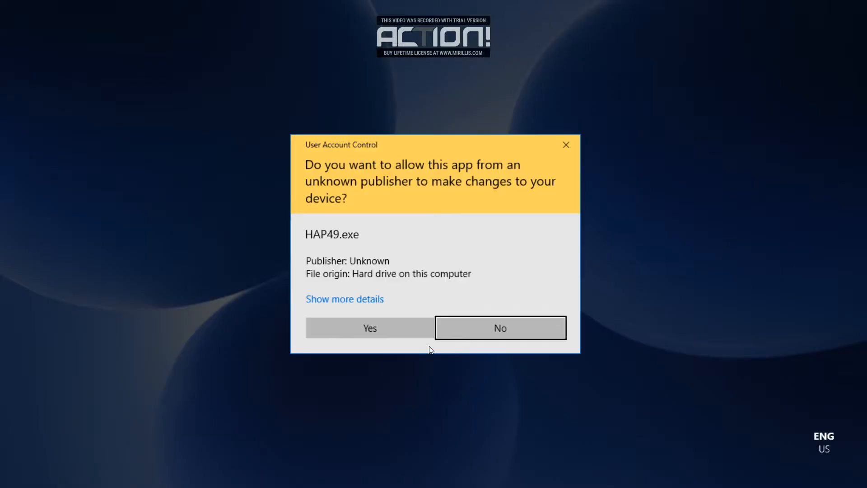
{"action": "left_click", "coordinate": [368, 324]}
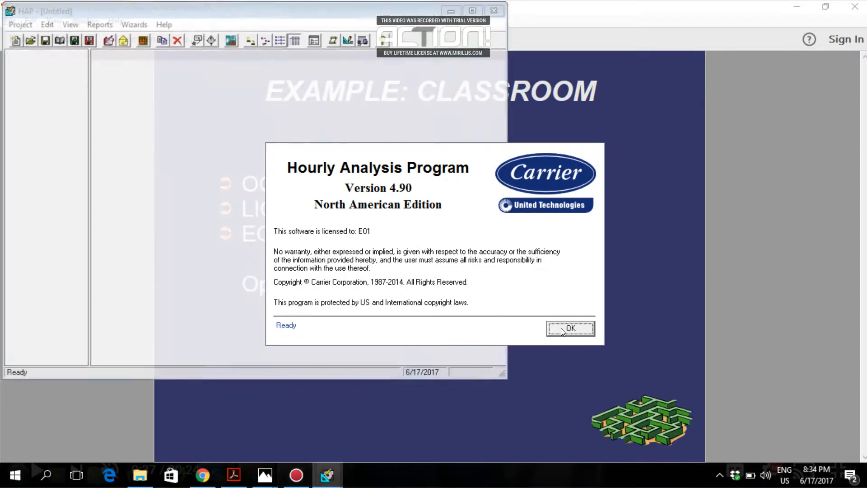
Dismiss the startup and new-features messages and maximize the program window
{"action": "left_click", "coordinate": [561, 328]}
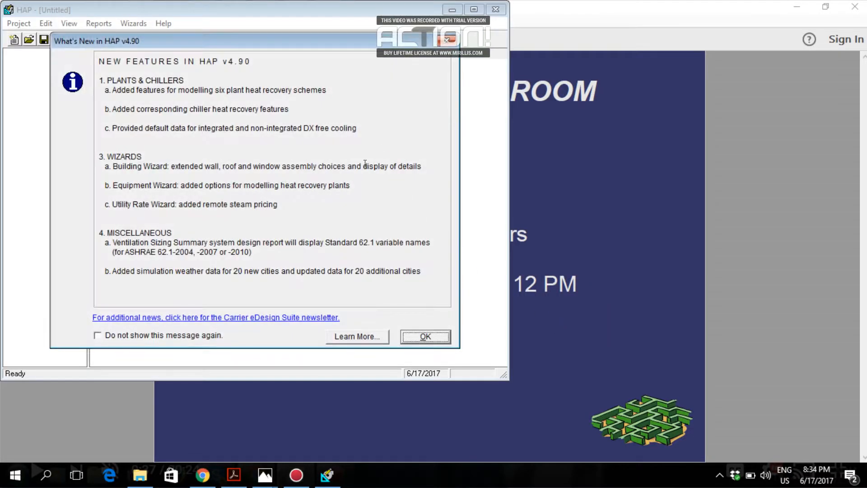
{"action": "left_click", "coordinate": [426, 336]}
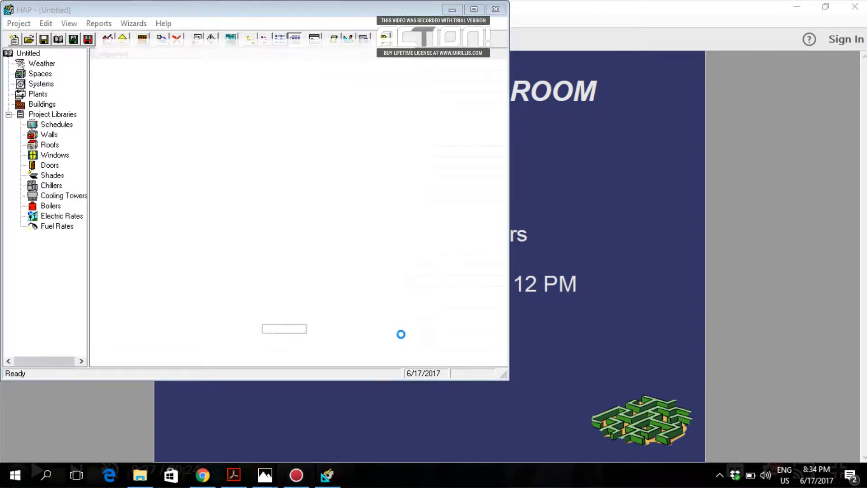
{"action": "left_click", "coordinate": [335, 330]}
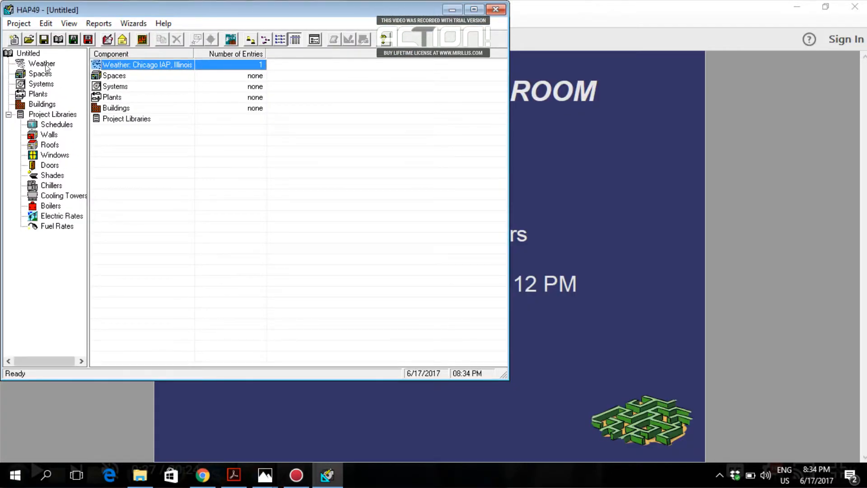
{"action": "left_click", "coordinate": [474, 9]}
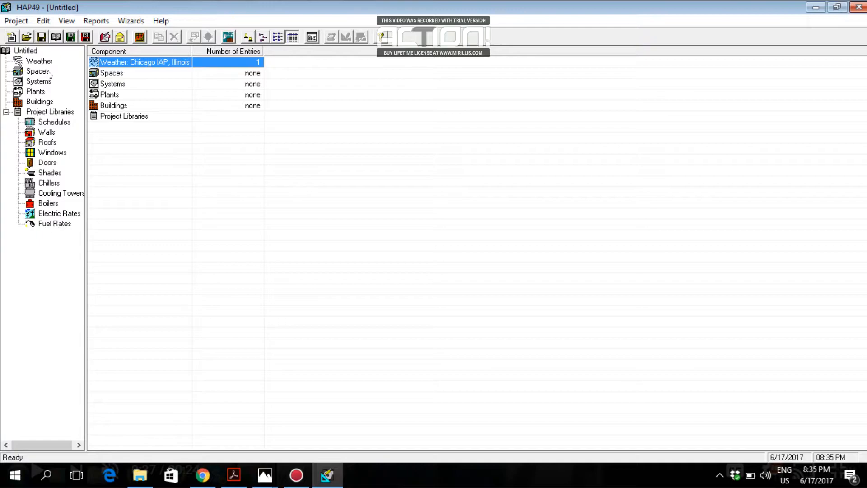
Create a new default schedule in the project libraries
{"action": "left_click", "coordinate": [46, 123]}
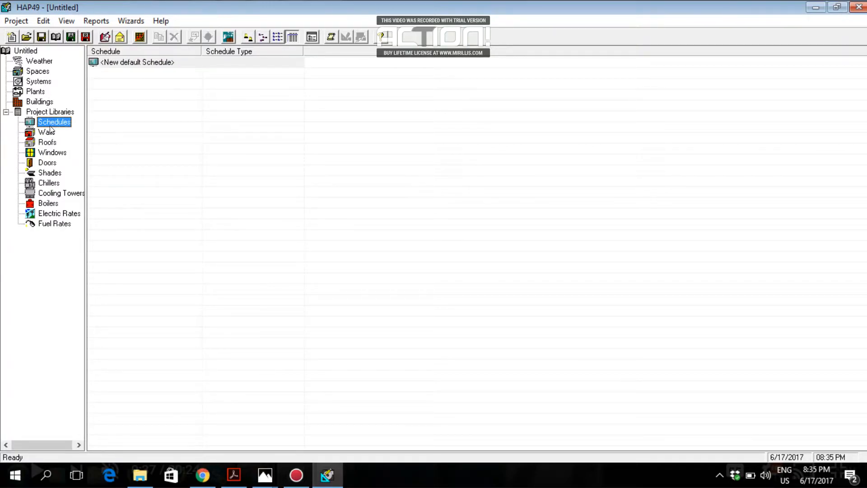
{"action": "left_click", "coordinate": [47, 132]}
{"action": "left_click", "coordinate": [48, 124]}
{"action": "left_click", "coordinate": [143, 68]}
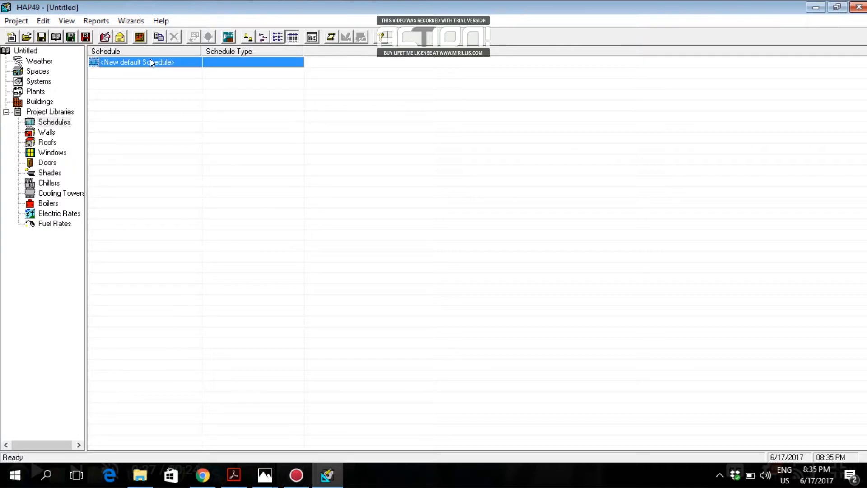
{"action": "double_click", "coordinate": [155, 69]}
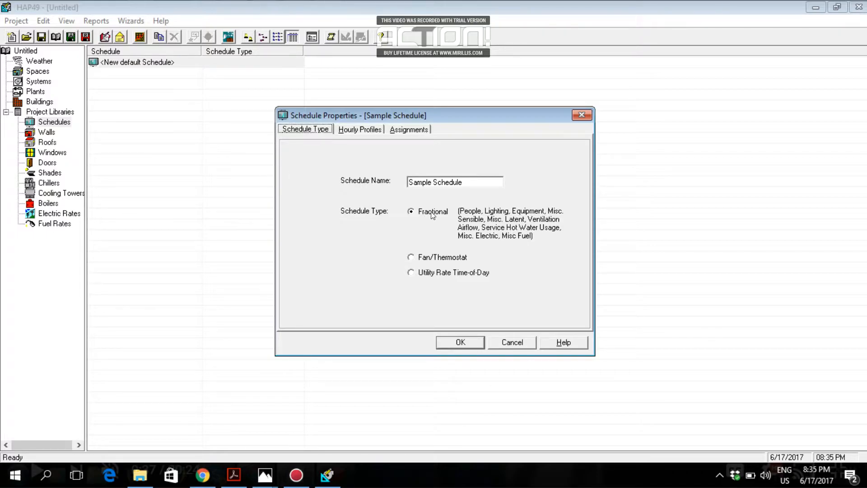
Keep the schedule type as Fractional after trying the other types, and name the schedule OCC
{"action": "left_click", "coordinate": [416, 261]}
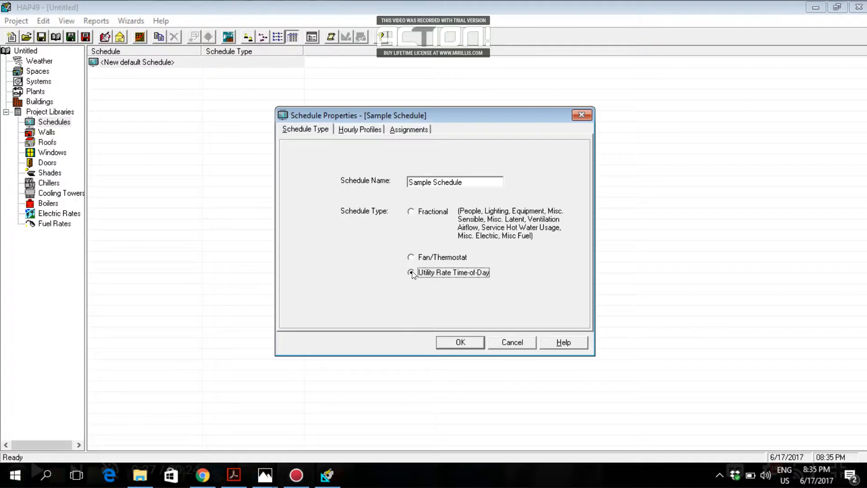
{"action": "left_click", "coordinate": [412, 211]}
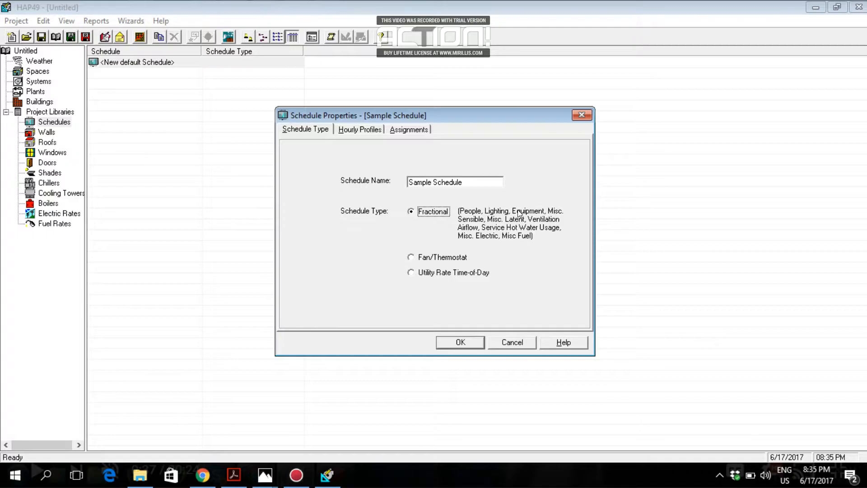
{"action": "left_click", "coordinate": [410, 258]}
{"action": "left_click", "coordinate": [412, 213]}
{"action": "left_click", "coordinate": [463, 182]}
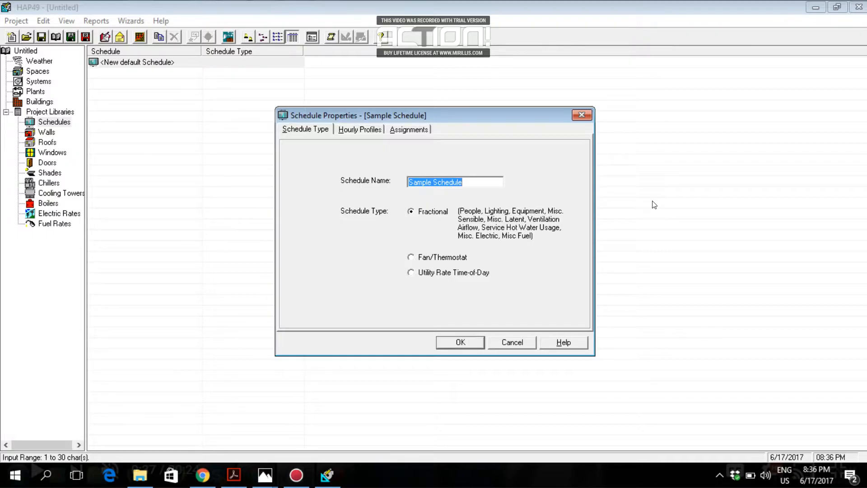
{"action": "type", "text": "OCC"}
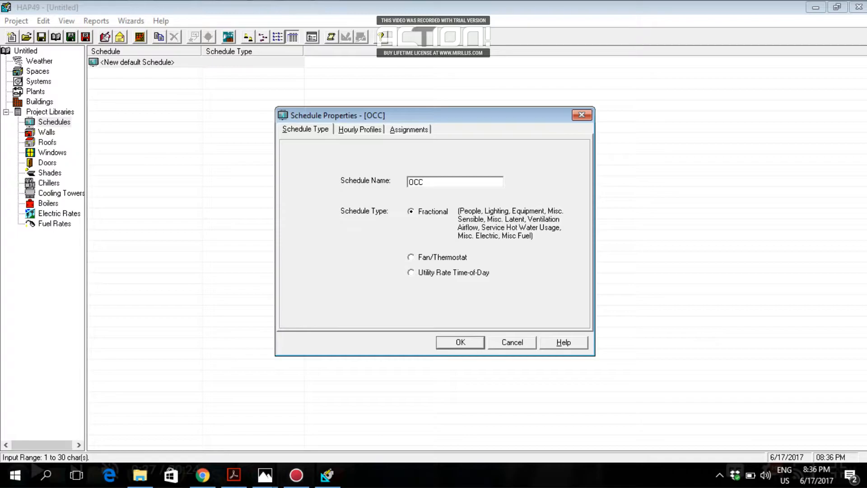
Open Profile One for editing in the hourly profiles of the OCC schedule
{"action": "left_click", "coordinate": [350, 132]}
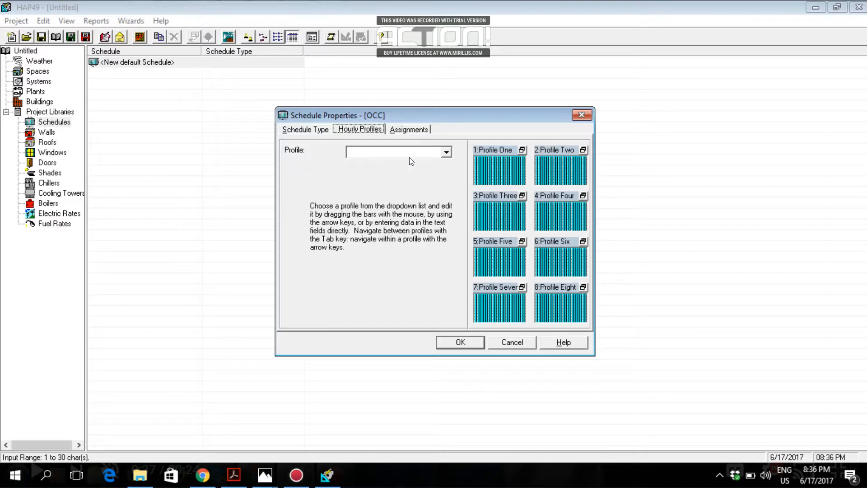
{"action": "left_click", "coordinate": [446, 153]}
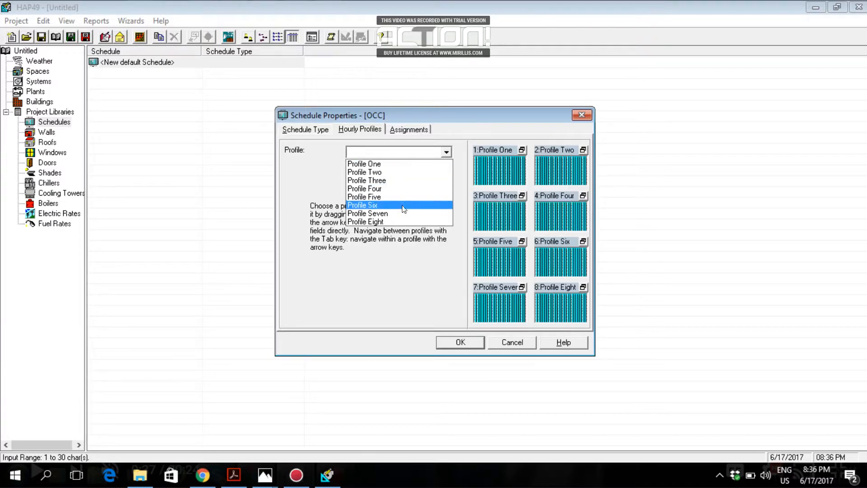
{"action": "left_click", "coordinate": [403, 164]}
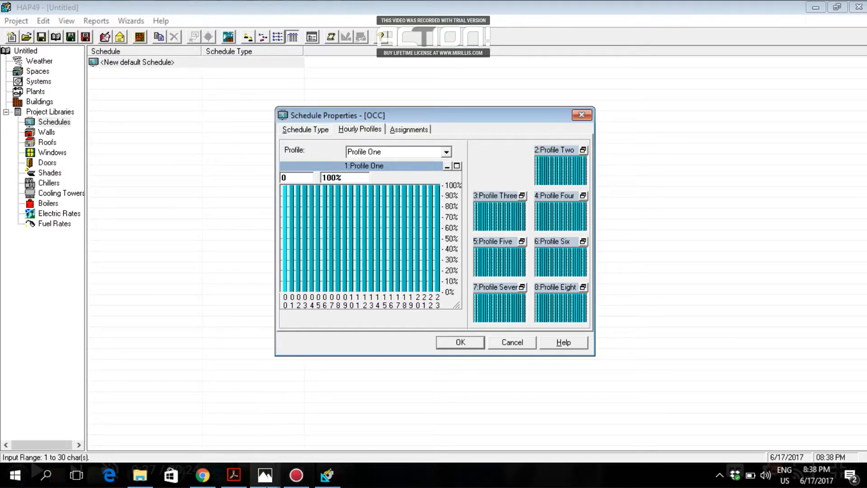
Check the classroom's operating hours in the Acrobat Reader PDF, and return to the schedule in HAP
{"action": "left_click", "coordinate": [266, 485]}
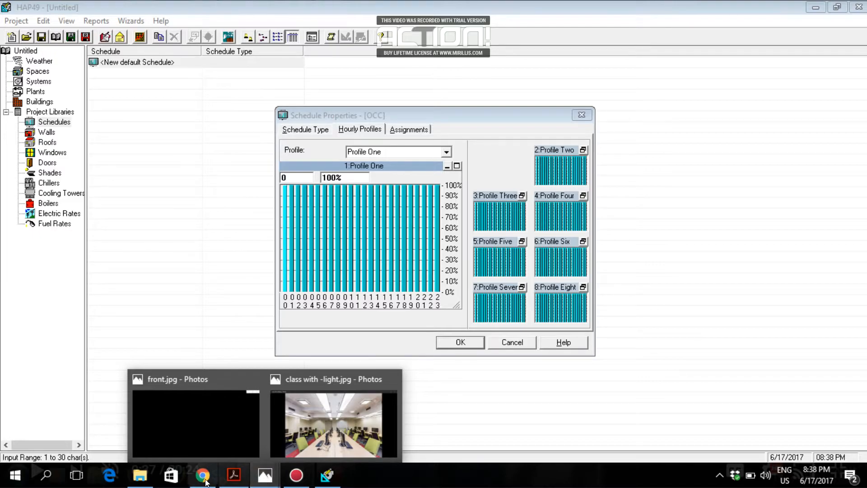
{"action": "left_click", "coordinate": [233, 481]}
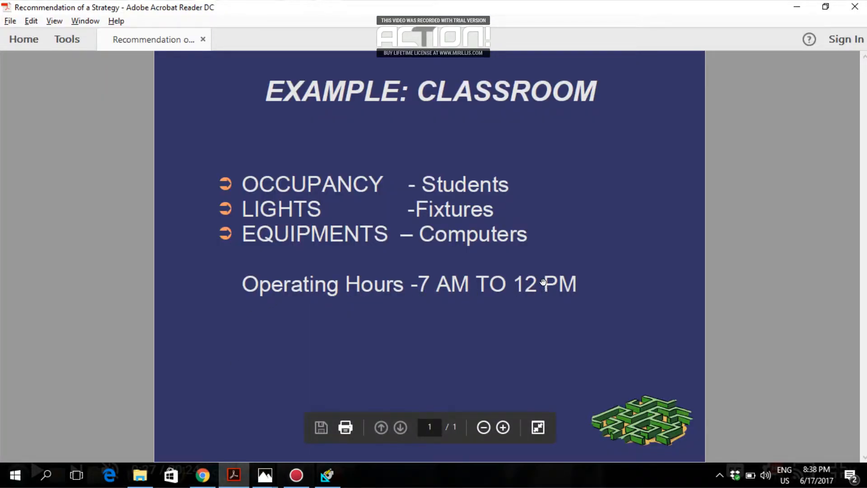
{"action": "left_click", "coordinate": [337, 480]}
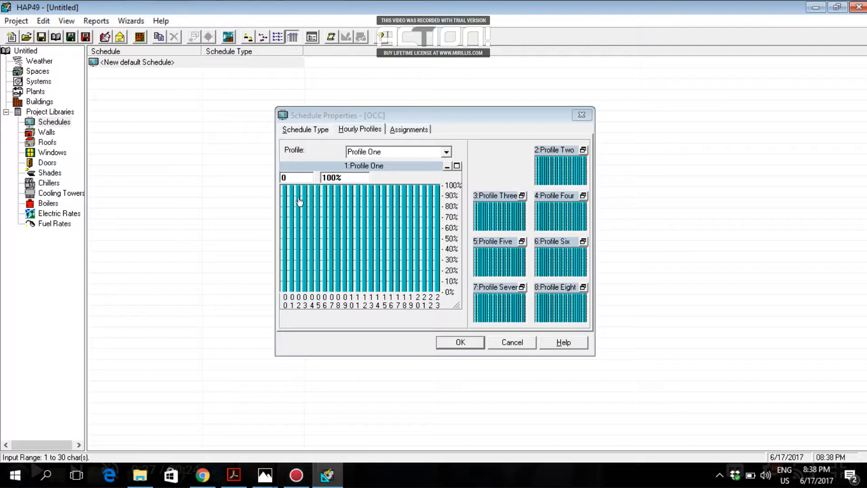
Lower the hour 0 value of Profile One to 7%
{"action": "left_click", "coordinate": [283, 289]}
{"action": "left_click", "coordinate": [284, 290]}
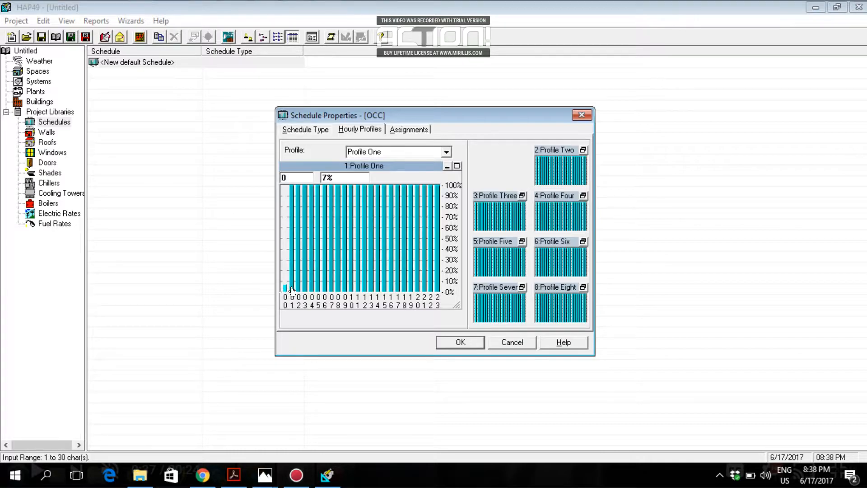
Shape a rising ramp in Profile One, with 12% at hour 1, 47% at hour 3, 92% at hour 5 and 100% at hour 6
{"action": "left_click", "coordinate": [291, 280]}
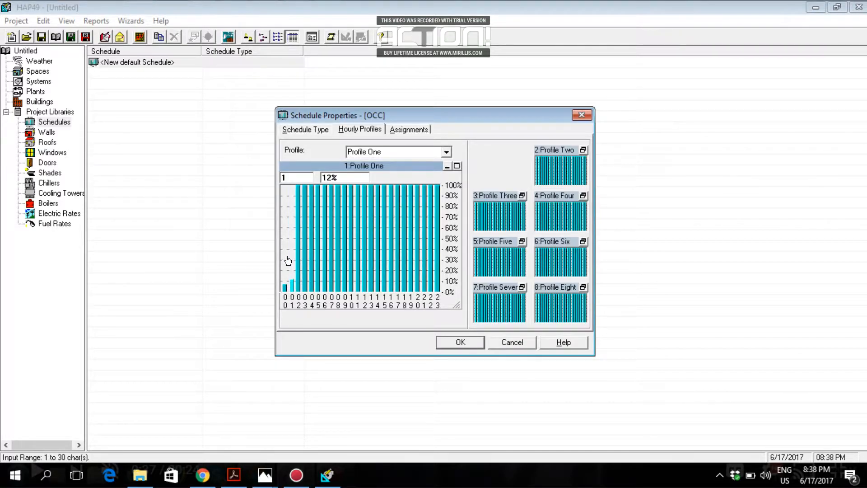
{"action": "left_click", "coordinate": [299, 244]}
{"action": "left_click", "coordinate": [305, 244]}
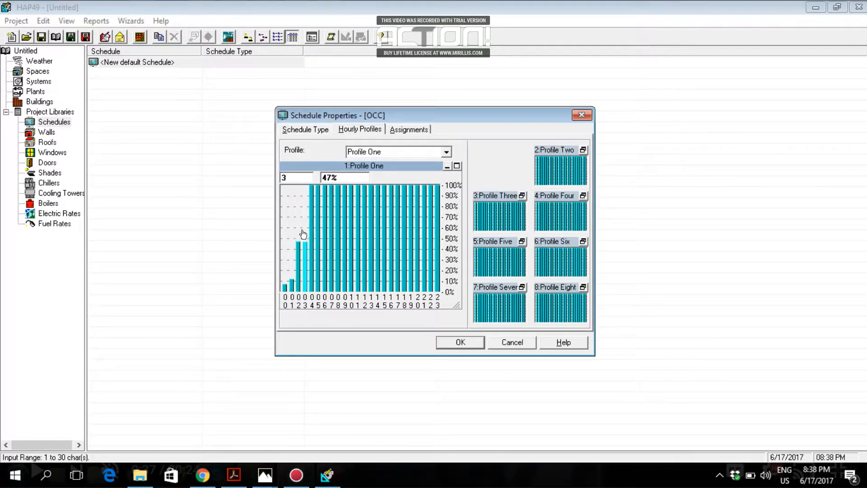
{"action": "left_click", "coordinate": [311, 220]}
{"action": "left_click", "coordinate": [318, 194]}
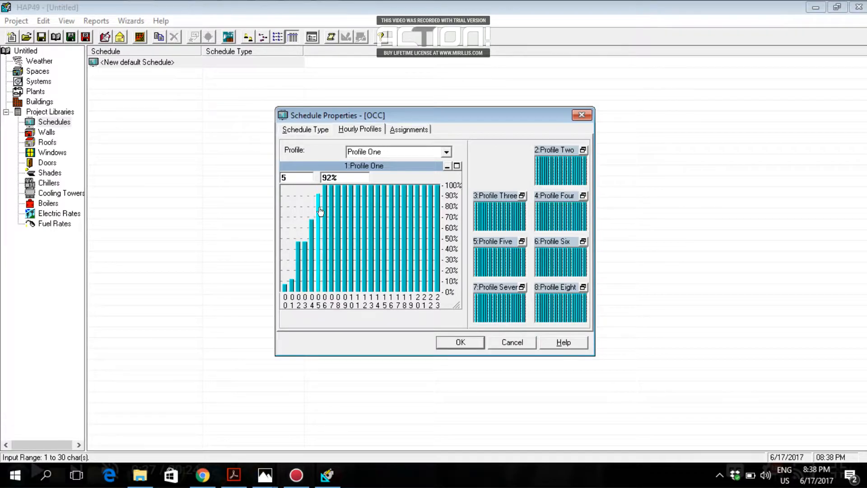
{"action": "left_click", "coordinate": [325, 218]}
{"action": "left_click_drag", "start_coordinate": [324, 222], "coordinate": [323, 185]}
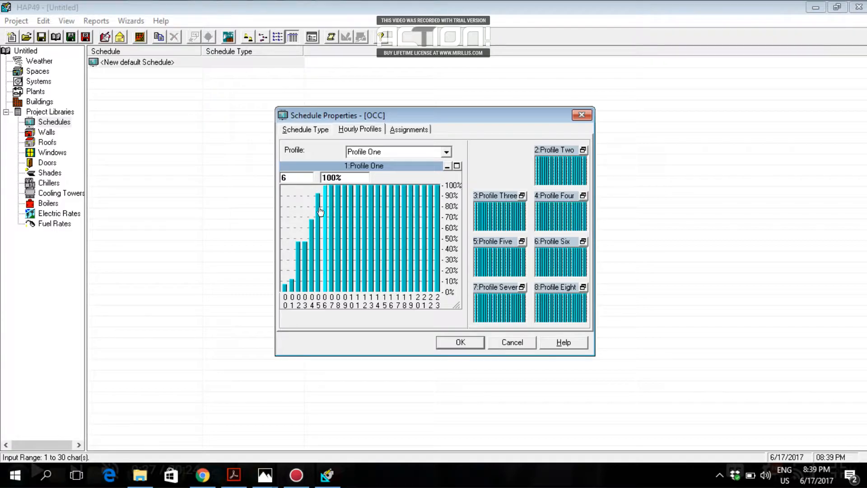
Lower Profile One to about 6% for hours 1 to 5, 8% for hour 6 and about 5% for hours 18 to 23
{"action": "left_click", "coordinate": [293, 286]}
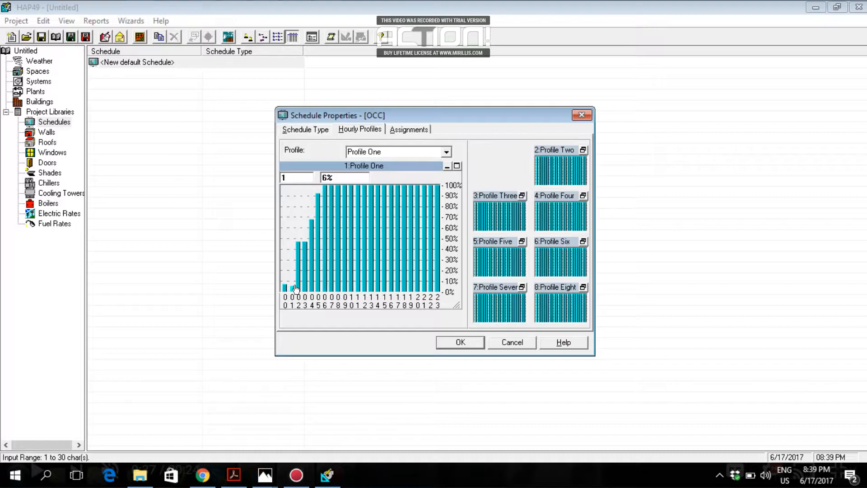
{"action": "left_click", "coordinate": [298, 288]}
{"action": "left_click", "coordinate": [305, 288]}
{"action": "left_click", "coordinate": [312, 288]}
{"action": "left_click", "coordinate": [318, 288]}
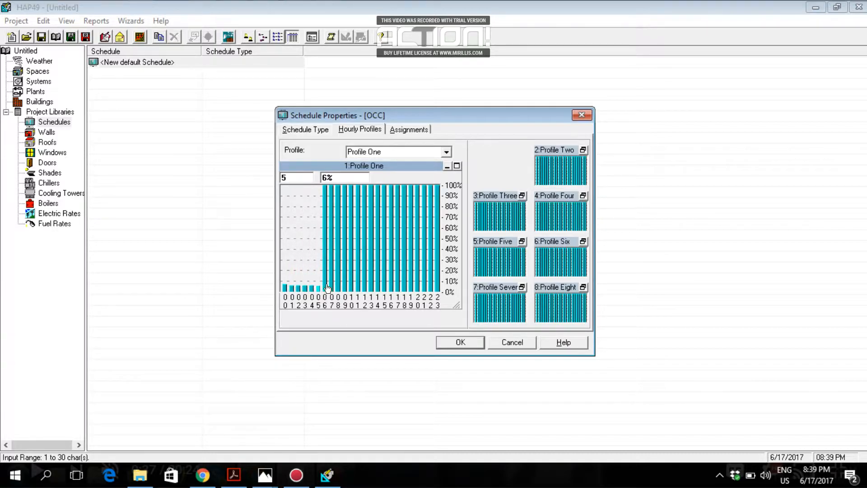
{"action": "left_click", "coordinate": [323, 287]}
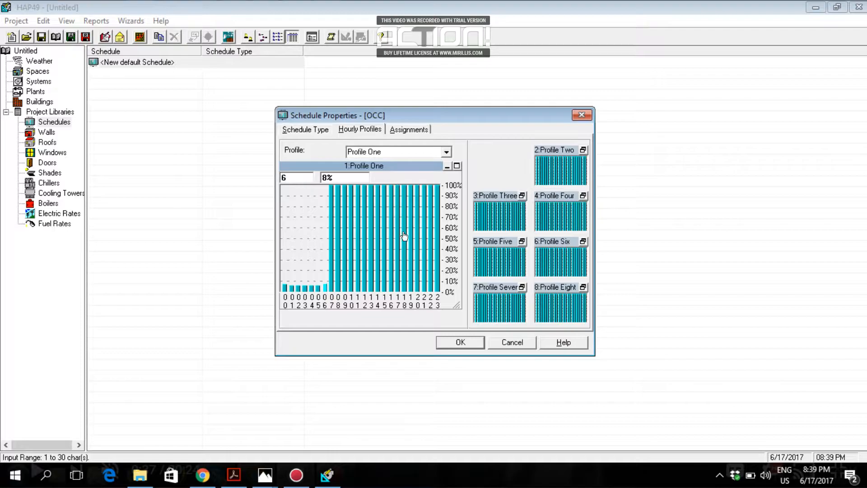
{"action": "left_click", "coordinate": [409, 288]}
{"action": "left_click_drag", "start_coordinate": [409, 288], "coordinate": [438, 290]}
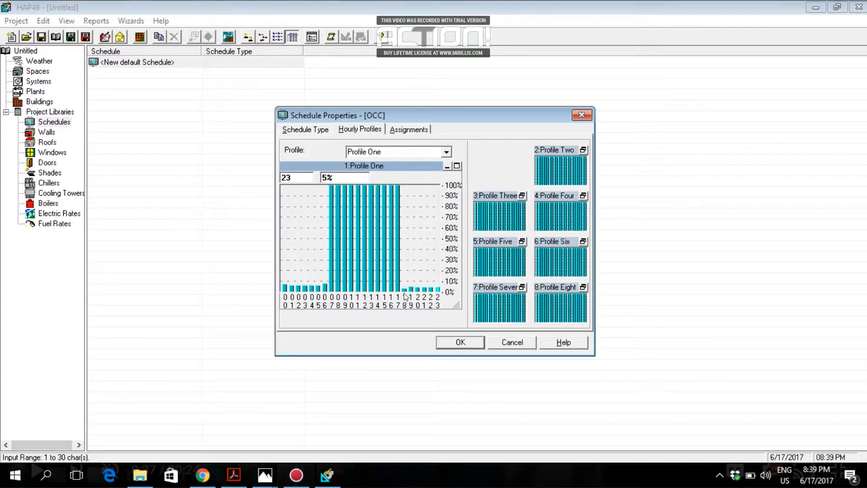
Set Profile One to 51% at hour 18, about 22% at hour 19 and 45% at hour 6
{"action": "left_click_drag", "start_coordinate": [404, 270], "coordinate": [403, 240]}
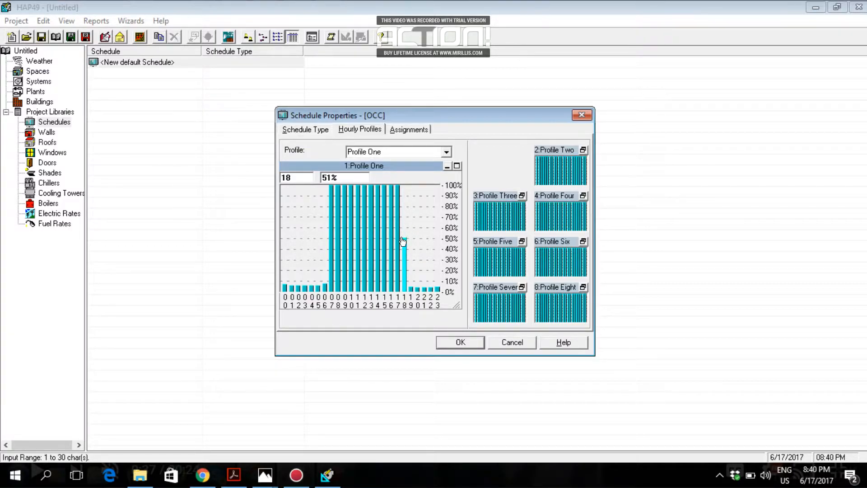
{"action": "left_click", "coordinate": [410, 270]}
{"action": "left_click", "coordinate": [324, 267]}
{"action": "left_click_drag", "start_coordinate": [324, 262], "coordinate": [325, 248]}
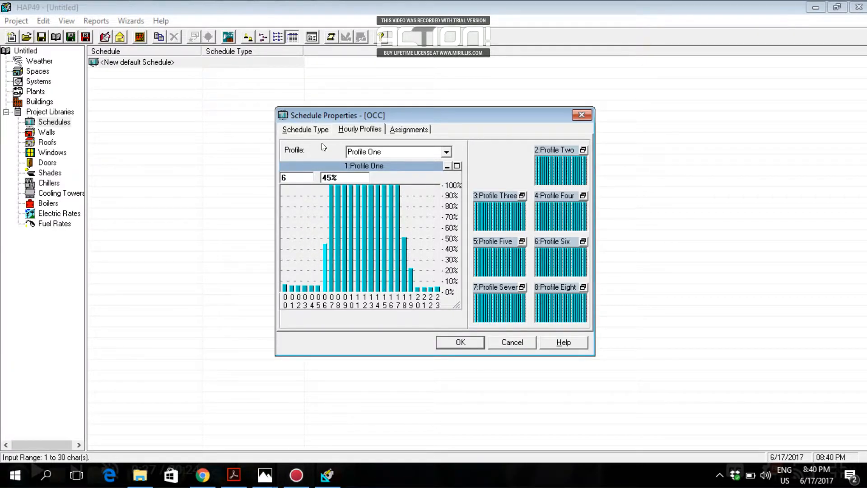
Review the OCC schedule's monthly assignments and compare them with the hourly bars of Profile One
{"action": "left_click", "coordinate": [409, 131]}
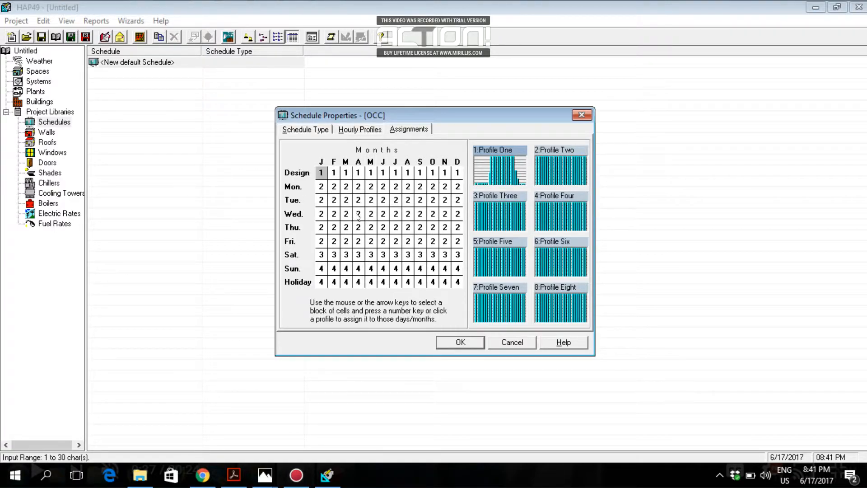
{"action": "left_click", "coordinate": [358, 130]}
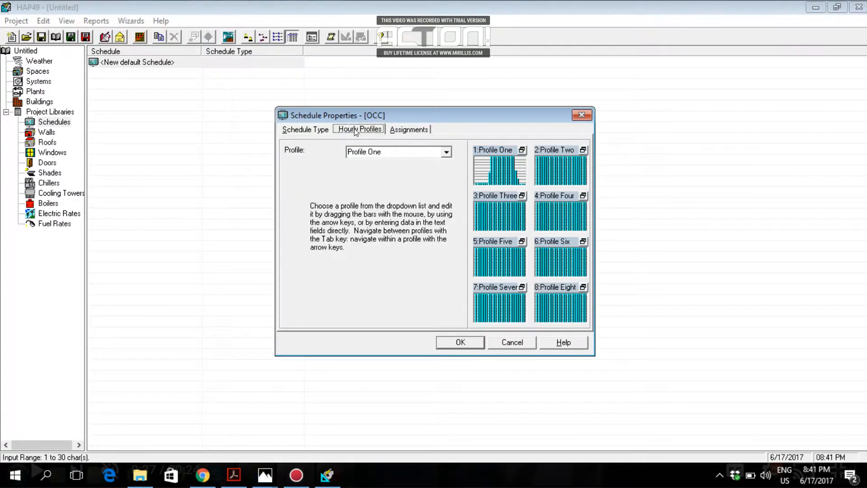
{"action": "double_click", "coordinate": [502, 162]}
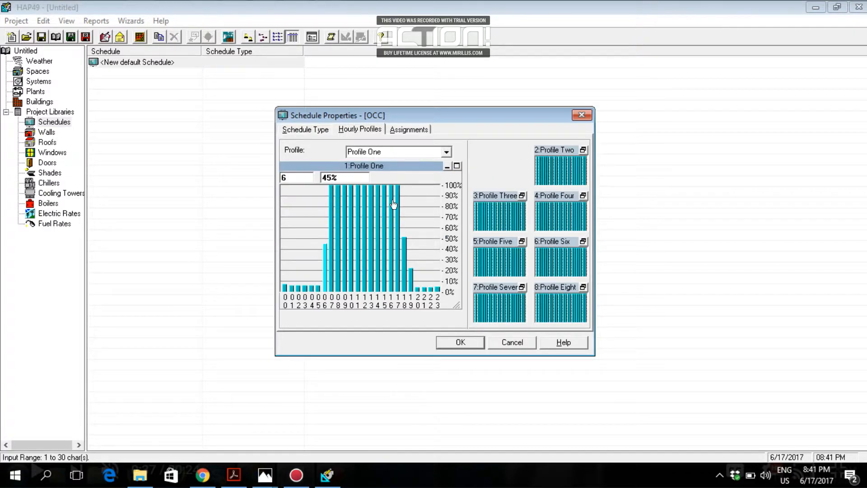
{"action": "left_click", "coordinate": [400, 131]}
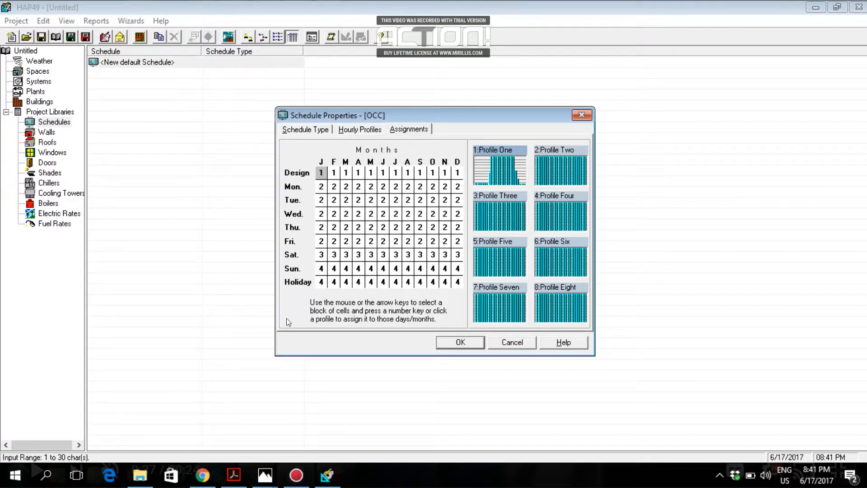
Check the classroom's operating hours in the Acrobat Reader PDF, and return to the OCC schedule's profile assignments in HAP
{"action": "left_click", "coordinate": [234, 475]}
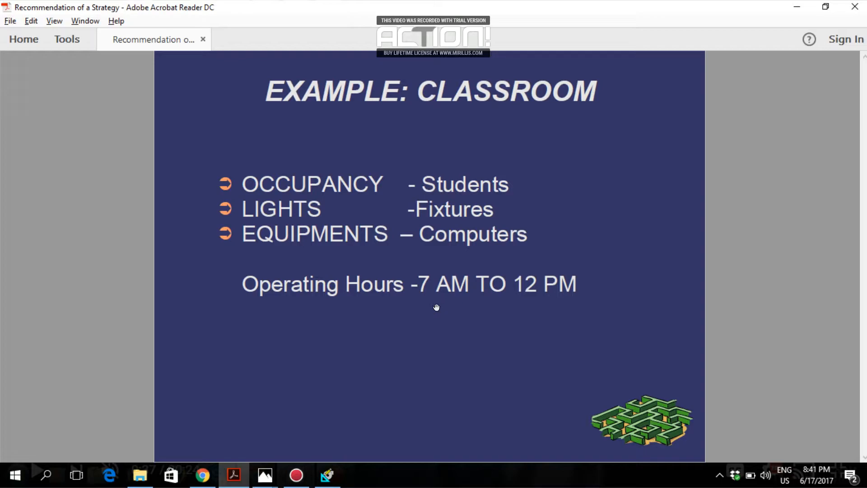
{"action": "left_click", "coordinate": [327, 474]}
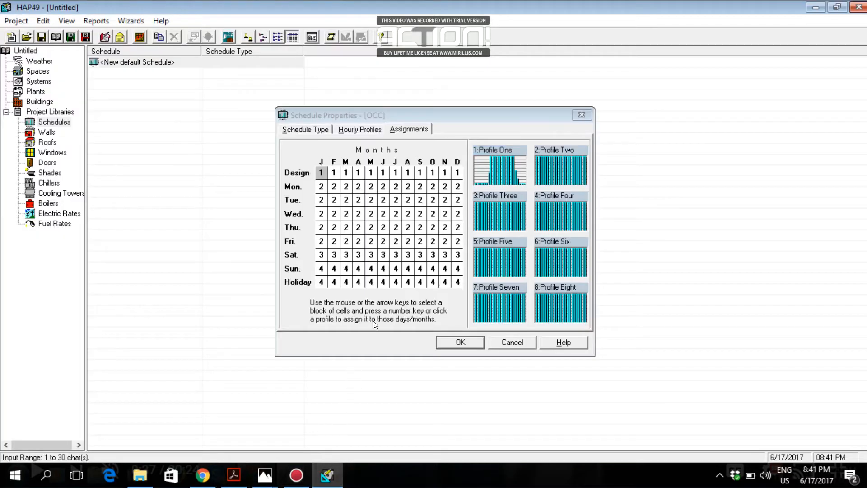
{"action": "left_click", "coordinate": [489, 182]}
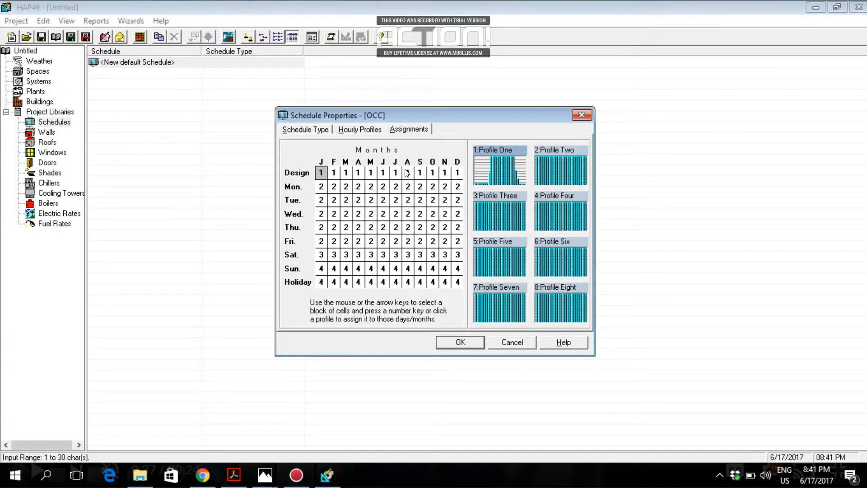
{"action": "left_click", "coordinate": [368, 131]}
{"action": "left_click", "coordinate": [401, 130]}
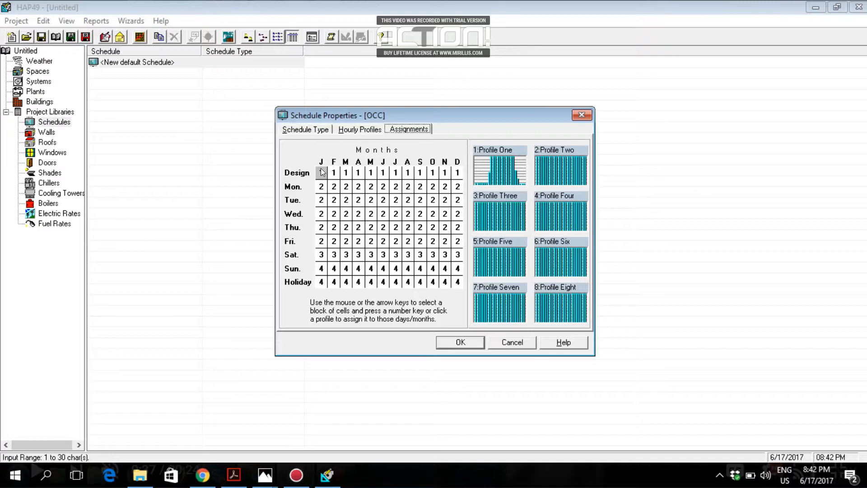
Select the whole assignments grid from January Design to December Holiday, and save the OCC schedule
{"action": "left_click", "coordinate": [335, 173]}
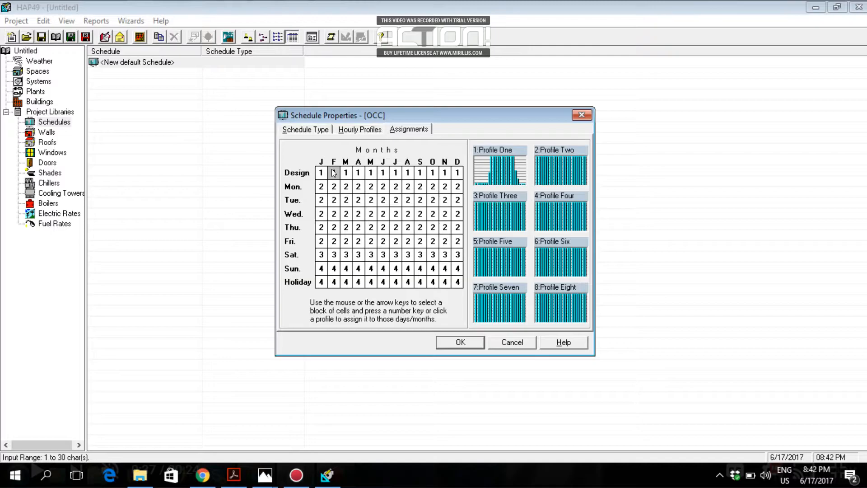
{"action": "left_click_drag", "start_coordinate": [332, 173], "coordinate": [460, 288]}
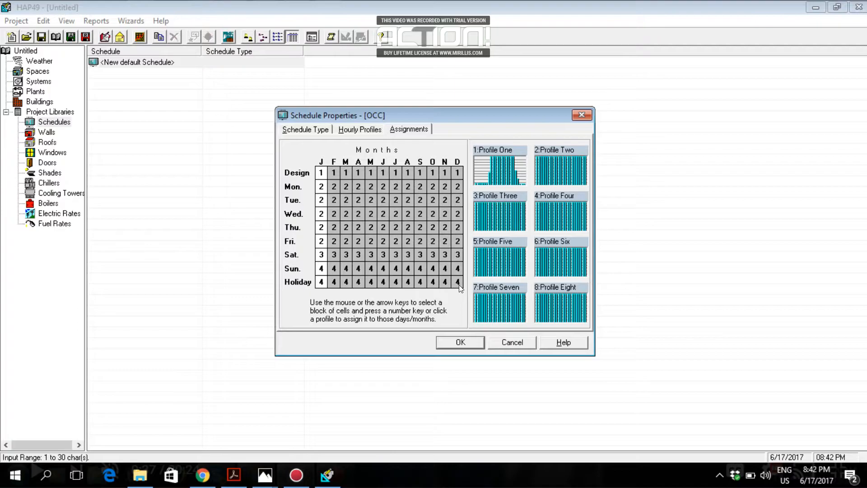
{"action": "left_click", "coordinate": [321, 176]}
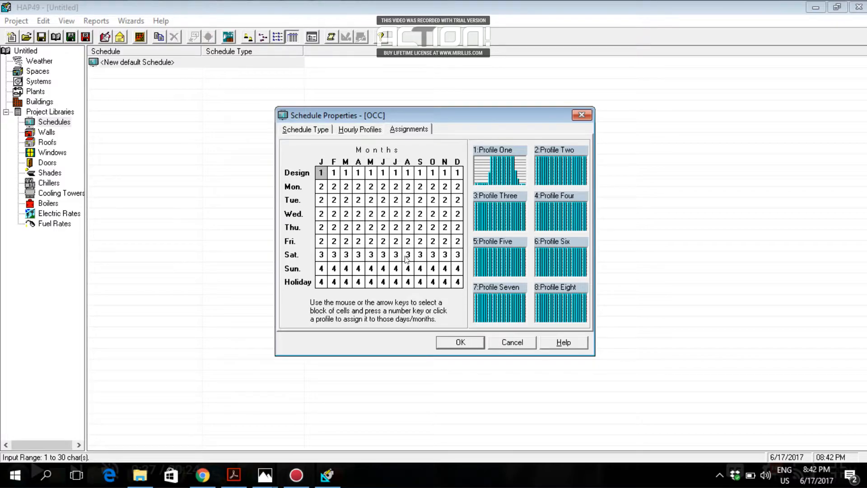
{"action": "left_click", "coordinate": [457, 282], "text": "shift"}
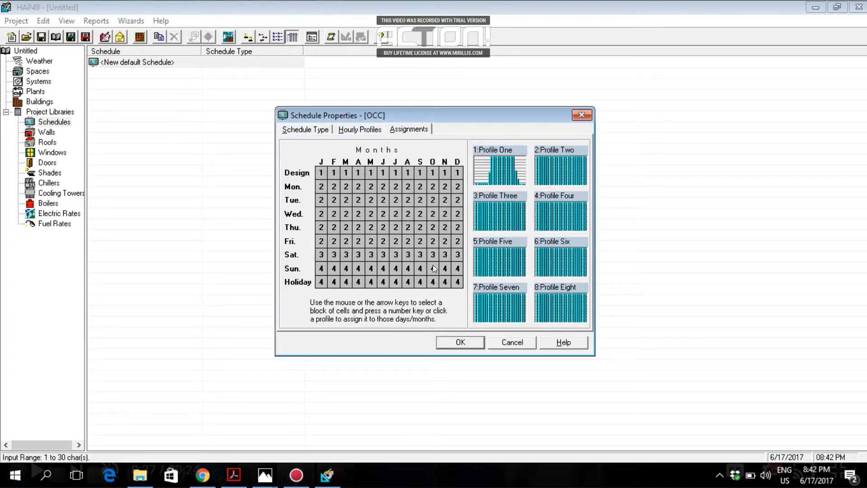
{"action": "left_click", "coordinate": [321, 172]}
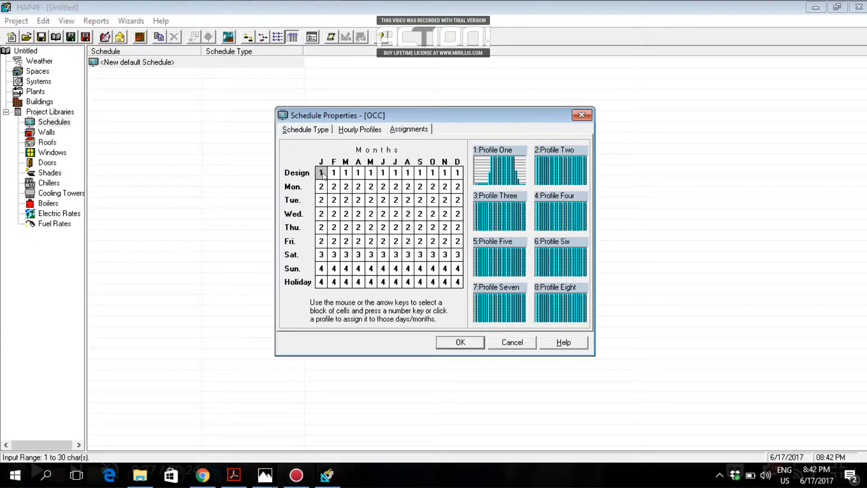
{"action": "left_click", "coordinate": [460, 287], "text": "shift"}
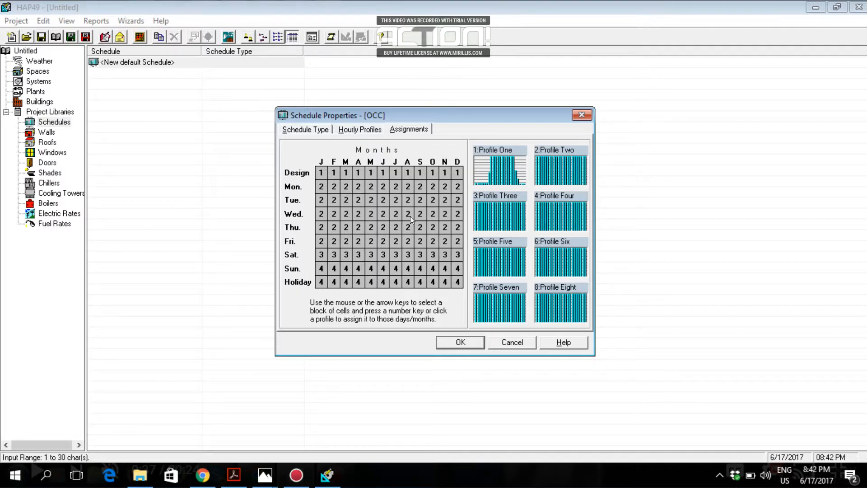
{"action": "left_click", "coordinate": [460, 342]}
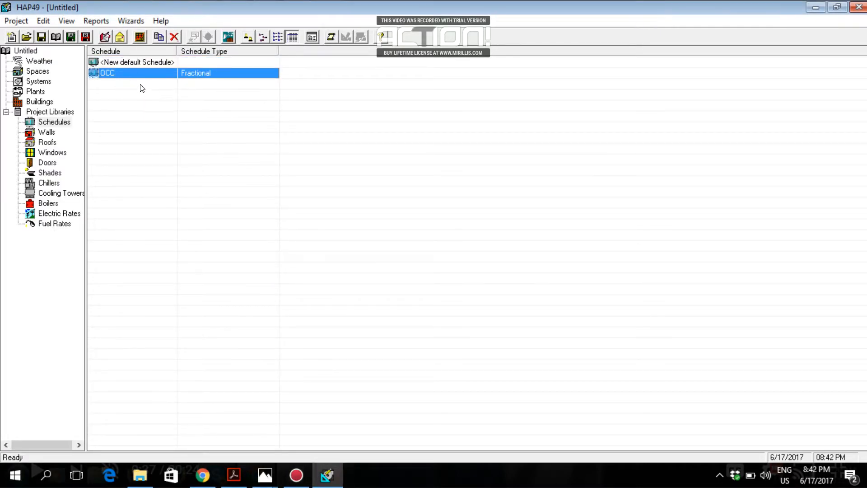
Create a new fractional schedule and name it LIGHT
{"action": "left_click", "coordinate": [158, 63]}
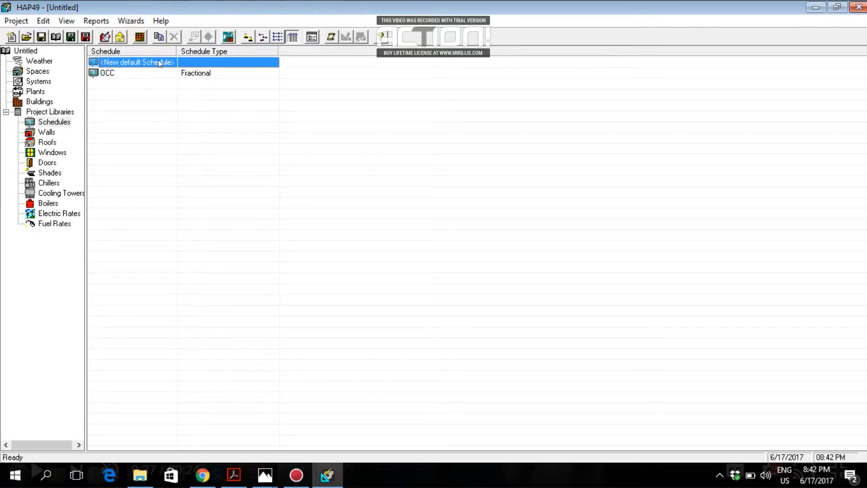
{"action": "double_click", "coordinate": [158, 63]}
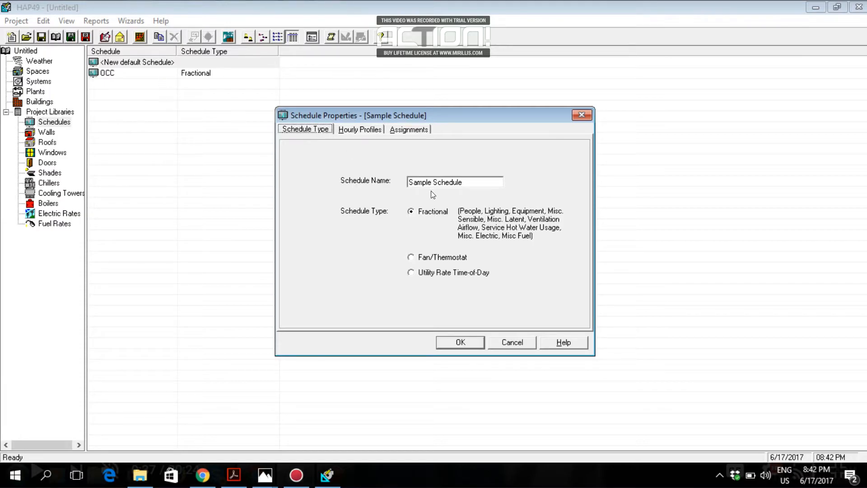
{"action": "left_click_drag", "start_coordinate": [437, 184], "coordinate": [408, 183]}
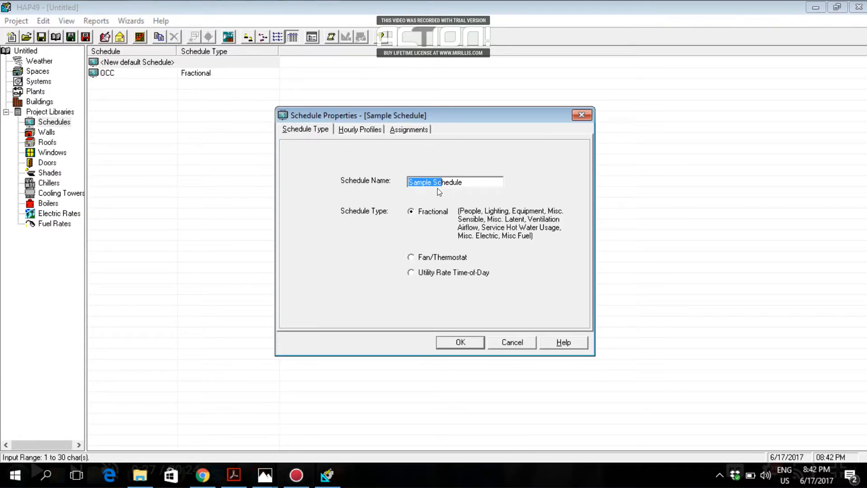
{"action": "key", "text": "Delete"}
{"action": "key", "text": "Delete"}
{"action": "key", "text": "Delete"}
{"action": "key", "text": "Delete"}
{"action": "key", "text": "Delete"}
{"action": "key", "text": "Delete"}
{"action": "key", "text": "Delete"}
{"action": "type", "text": "LIGHT"}
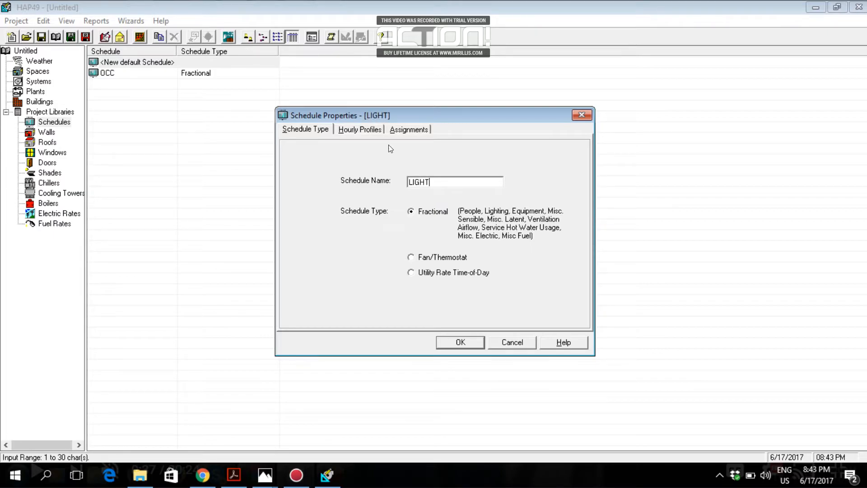
Lower Profile One of the LIGHT schedule to about 5% to 6% for hours 0 to 6
{"action": "left_click", "coordinate": [375, 129]}
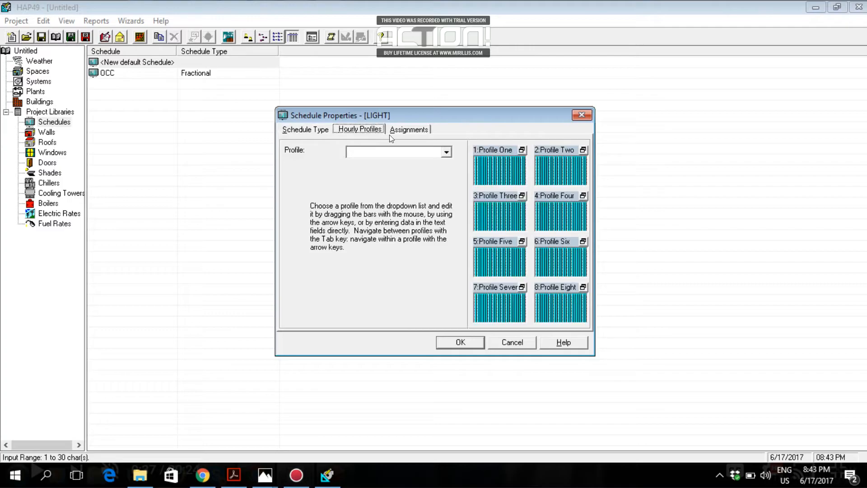
{"action": "left_click", "coordinate": [450, 153]}
{"action": "left_click", "coordinate": [436, 161]}
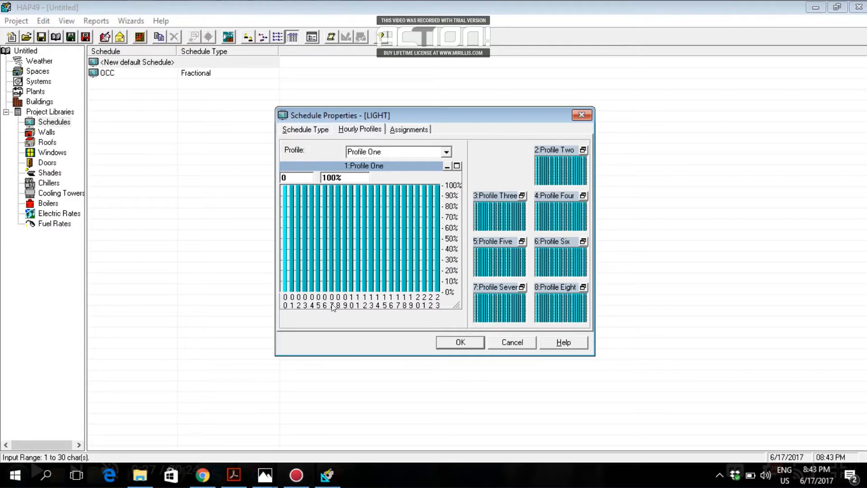
{"action": "left_click", "coordinate": [284, 289]}
{"action": "left_click", "coordinate": [299, 289]}
{"action": "left_click", "coordinate": [291, 289]}
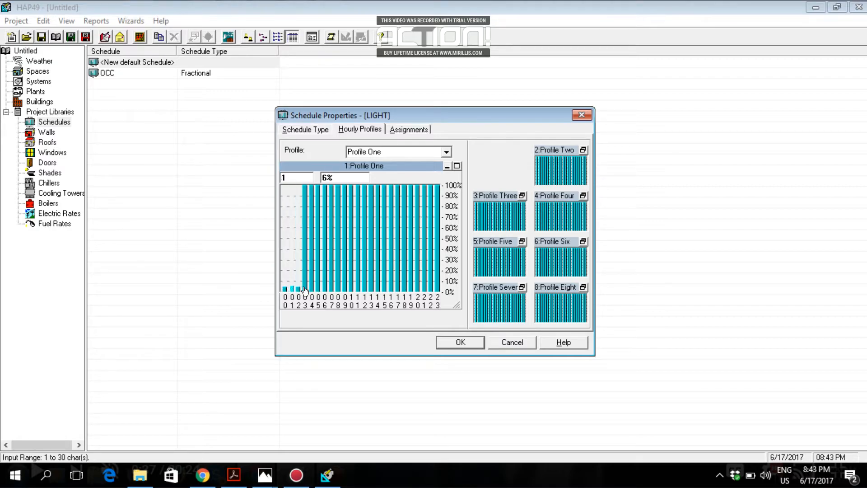
{"action": "left_click", "coordinate": [305, 289]}
{"action": "left_click", "coordinate": [313, 290]}
{"action": "left_click", "coordinate": [318, 290]}
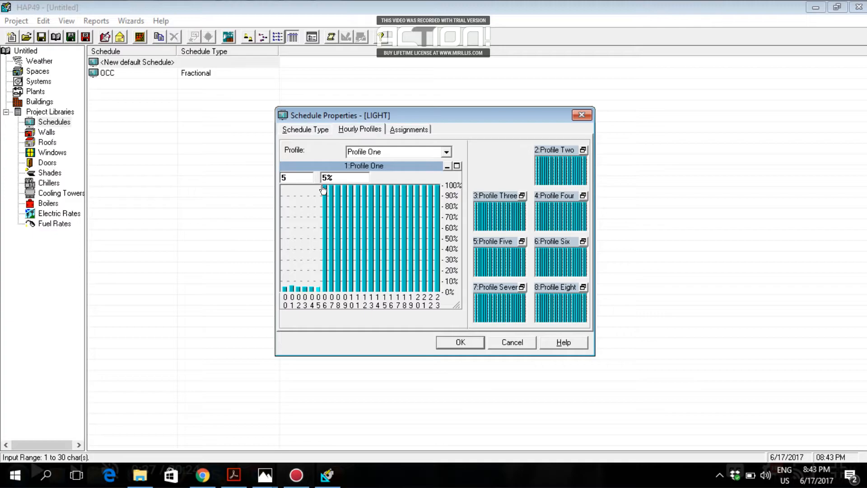
{"action": "left_click", "coordinate": [325, 289]}
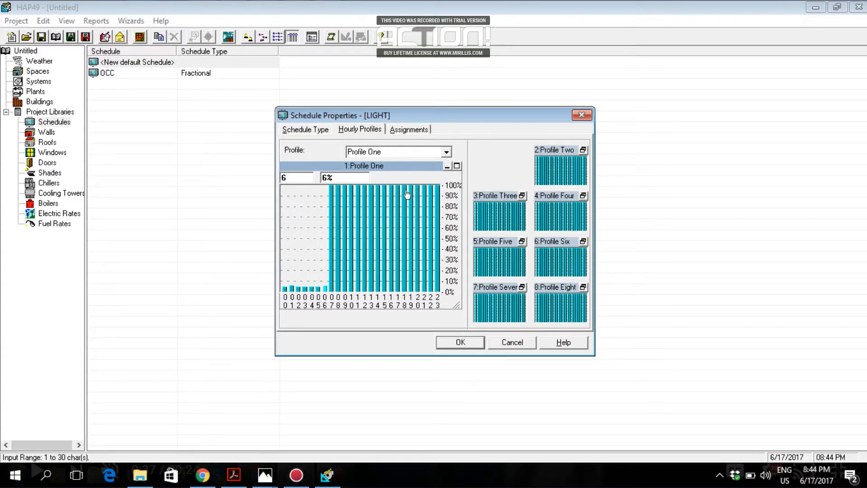
Lower Profile One of the LIGHT schedule to about 3% at hour 18 and about 5% for hours 19 to 23
{"action": "left_click", "coordinate": [404, 289]}
{"action": "left_click", "coordinate": [416, 290]}
{"action": "left_click", "coordinate": [416, 290]}
{"action": "left_click", "coordinate": [424, 289]}
{"action": "left_click", "coordinate": [431, 289]}
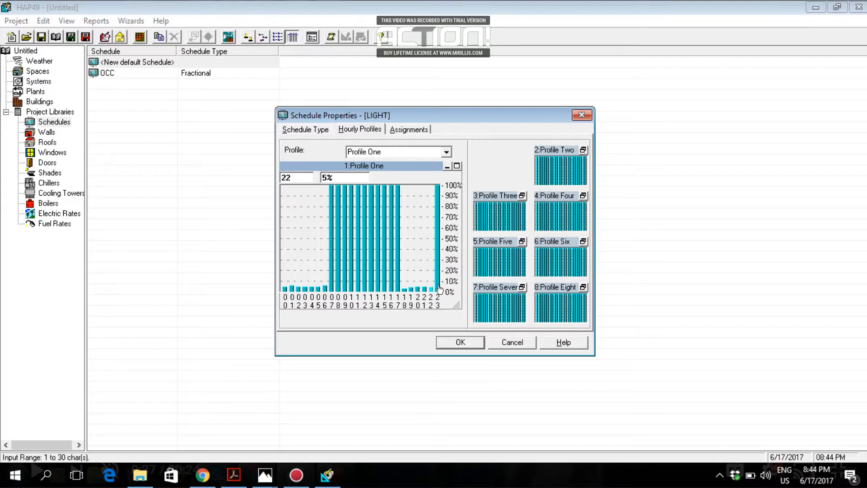
{"action": "left_click", "coordinate": [439, 290]}
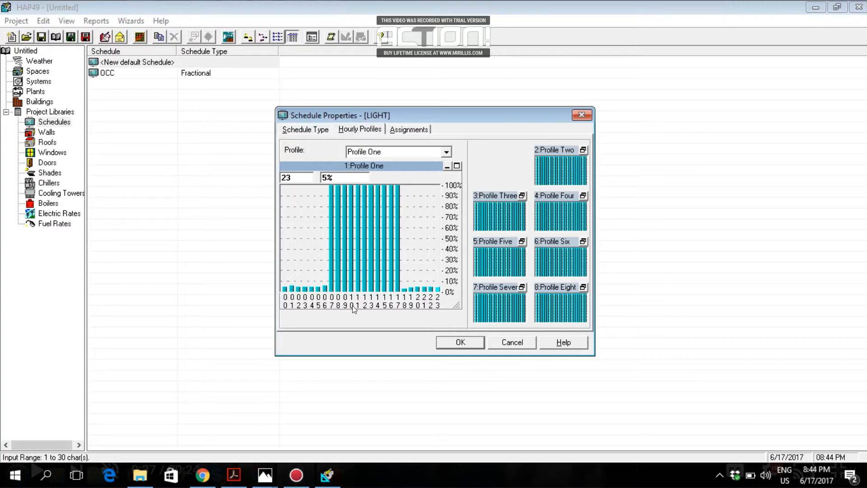
Lower hours 13 to 17 of the LIGHT profile to between 2% and 5%, with 2% at hour 14 and 5% at hour 17
{"action": "left_click", "coordinate": [384, 288]}
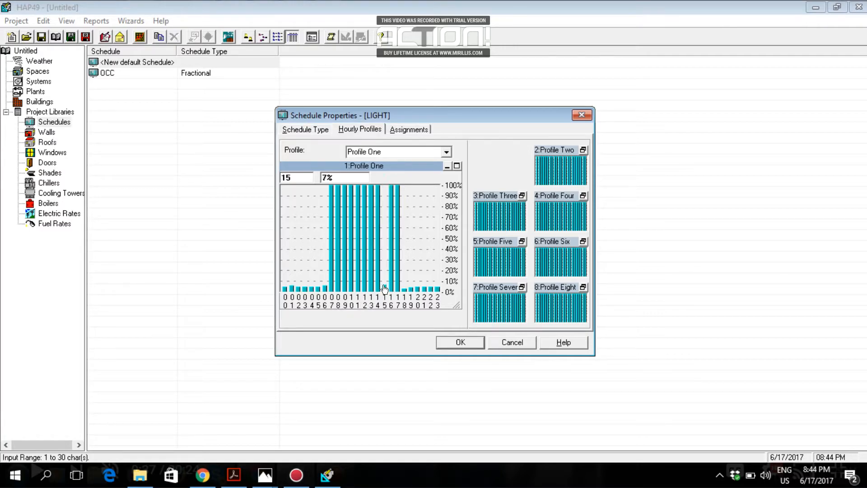
{"action": "left_click", "coordinate": [391, 289]}
{"action": "left_click", "coordinate": [397, 288]}
{"action": "left_click", "coordinate": [391, 290]}
{"action": "left_click", "coordinate": [385, 290]}
{"action": "left_click", "coordinate": [399, 290]}
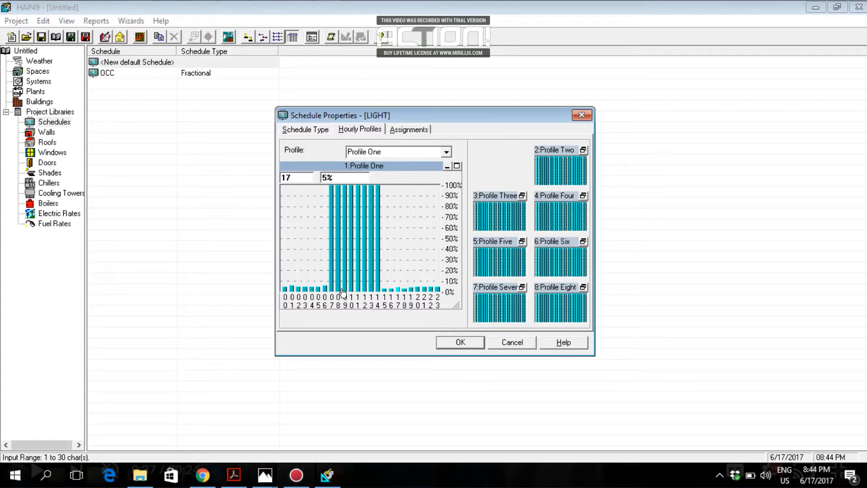
{"action": "left_click", "coordinate": [371, 290]}
{"action": "left_click", "coordinate": [377, 290]}
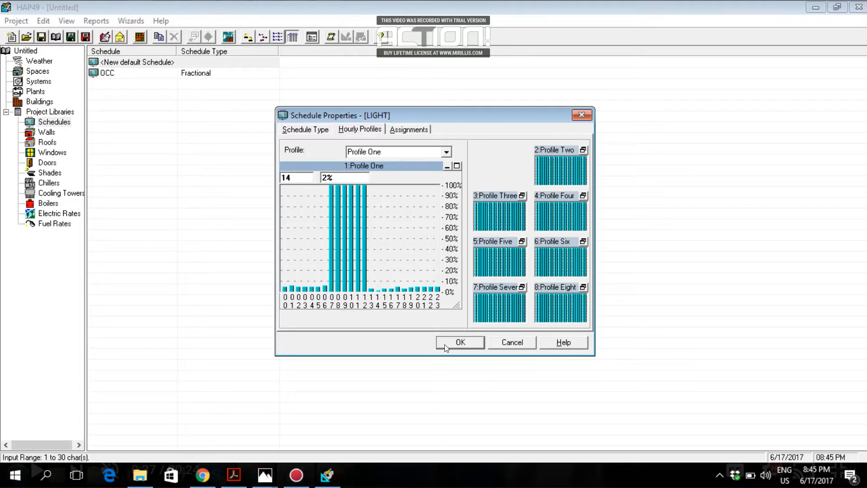
Select the assignments grid across all months and day types, and save the LIGHT schedule
{"action": "left_click", "coordinate": [399, 131]}
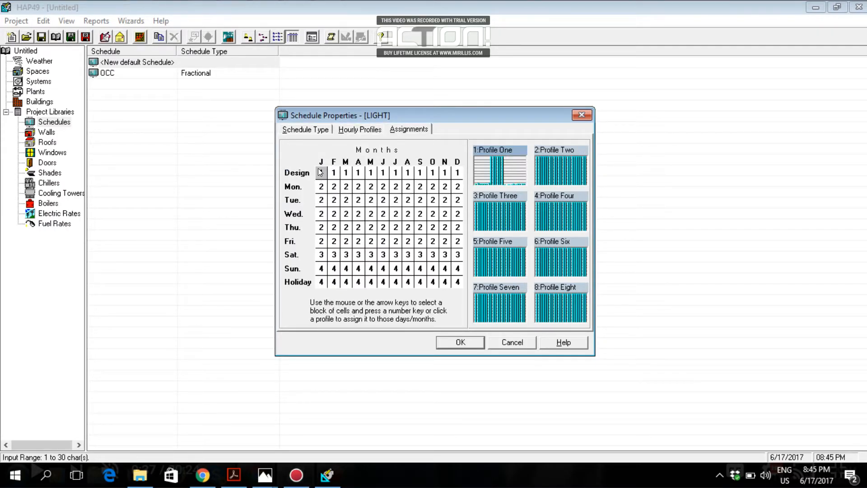
{"action": "left_click_drag", "start_coordinate": [320, 172], "coordinate": [454, 288]}
{"action": "left_click", "coordinate": [460, 342]}
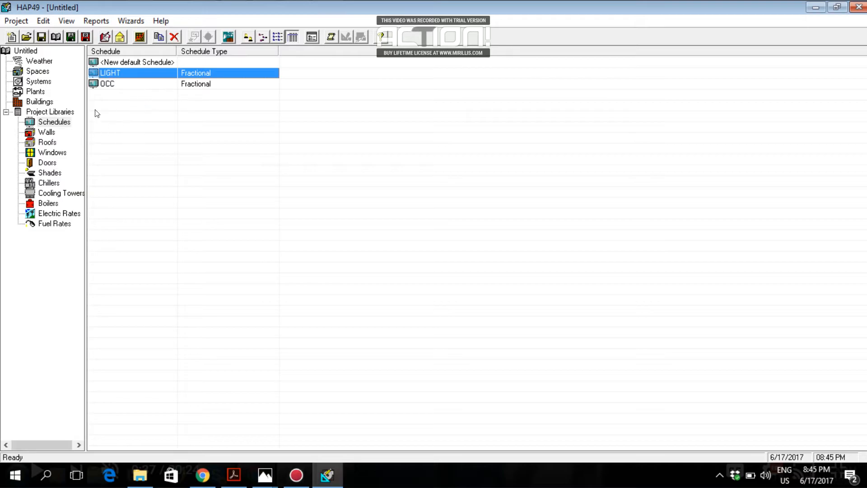
Lower the afternoon hours up to hour 19 in Profile One of the OCC schedule to a few percent, and save the schedule
{"action": "left_click", "coordinate": [103, 83]}
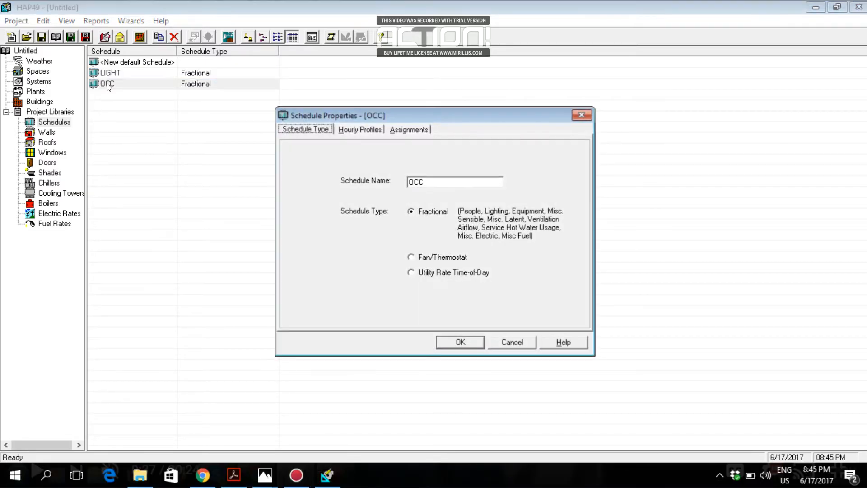
{"action": "left_click", "coordinate": [359, 130]}
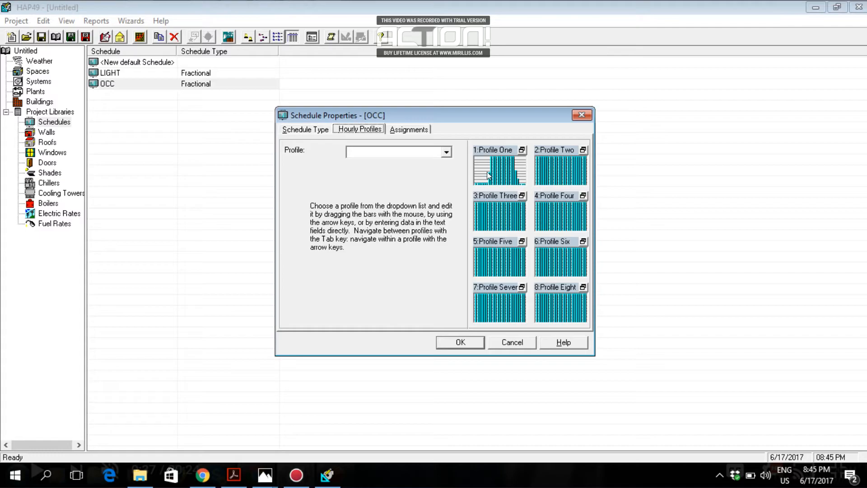
{"action": "left_click", "coordinate": [500, 174]}
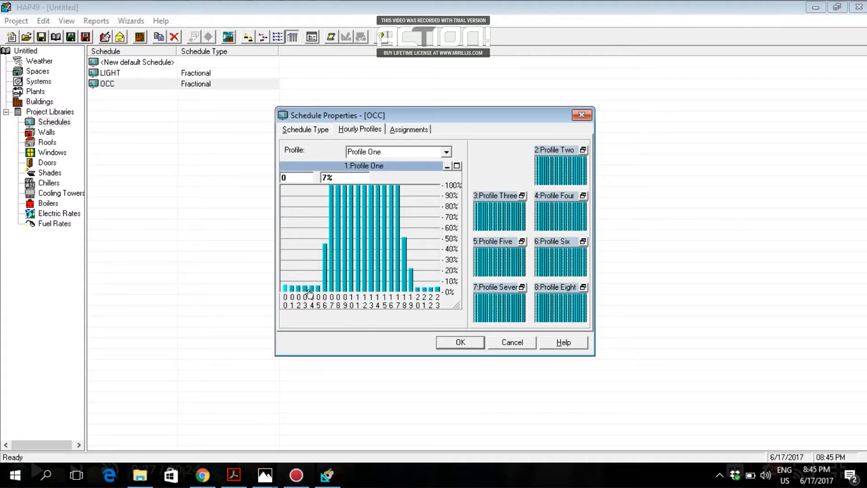
{"action": "left_click", "coordinate": [376, 290]}
{"action": "left_click", "coordinate": [379, 290]}
{"action": "left_click", "coordinate": [384, 289]}
{"action": "left_click", "coordinate": [391, 289]}
{"action": "left_click", "coordinate": [399, 288]}
{"action": "left_click", "coordinate": [404, 288]}
{"action": "left_click", "coordinate": [411, 288]}
{"action": "left_click", "coordinate": [461, 342]}
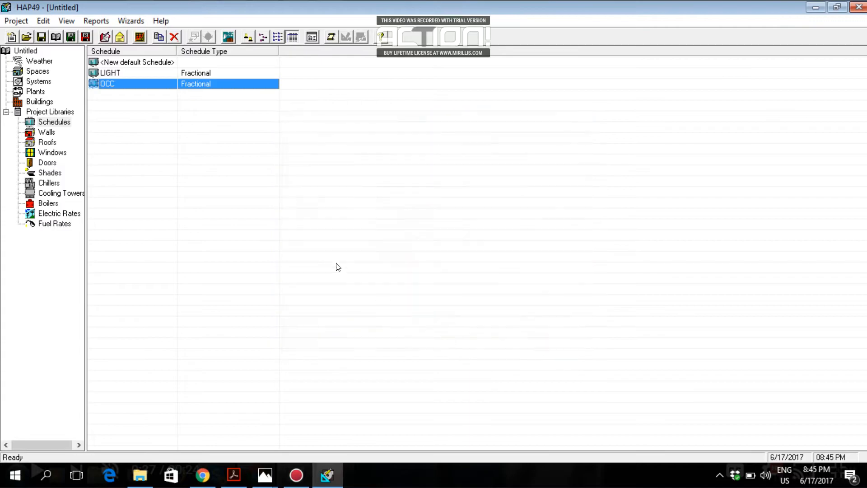
Create a new fractional schedule named EQUIPMENT and open its Profile One for editing
{"action": "double_click", "coordinate": [121, 63]}
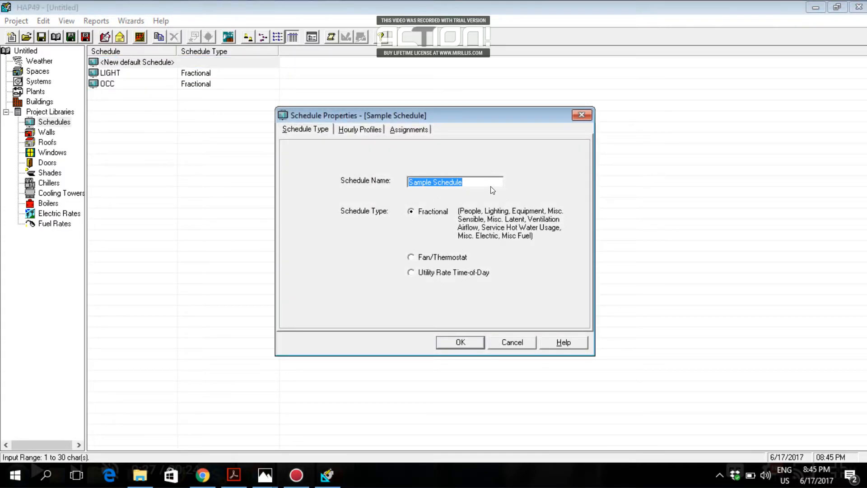
{"action": "type", "text": "EQUIPMENT"}
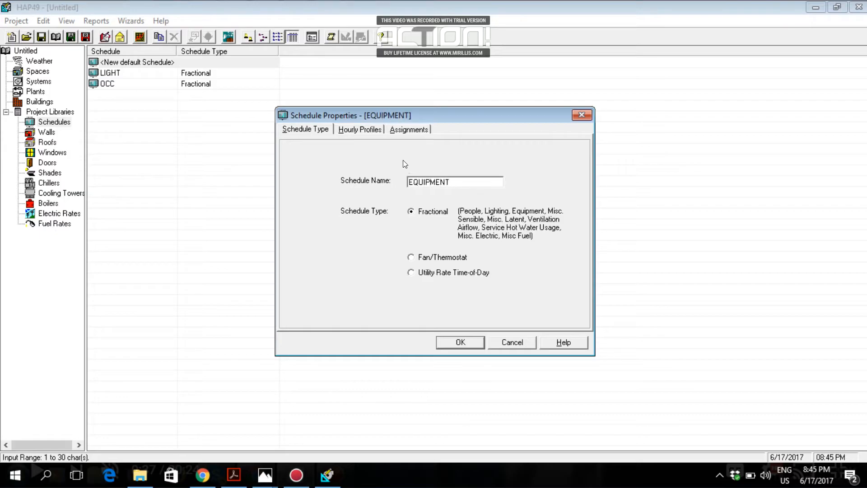
{"action": "key", "text": "ctrl+Tab"}
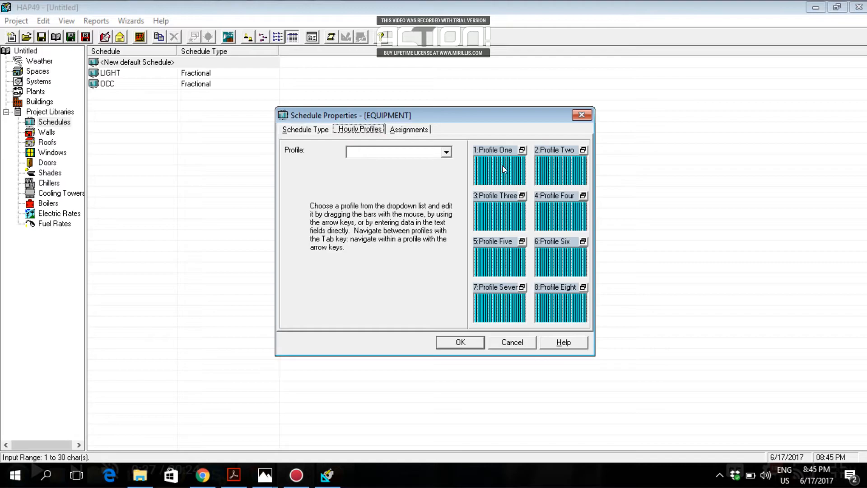
{"action": "left_click", "coordinate": [415, 150]}
{"action": "left_click", "coordinate": [415, 166]}
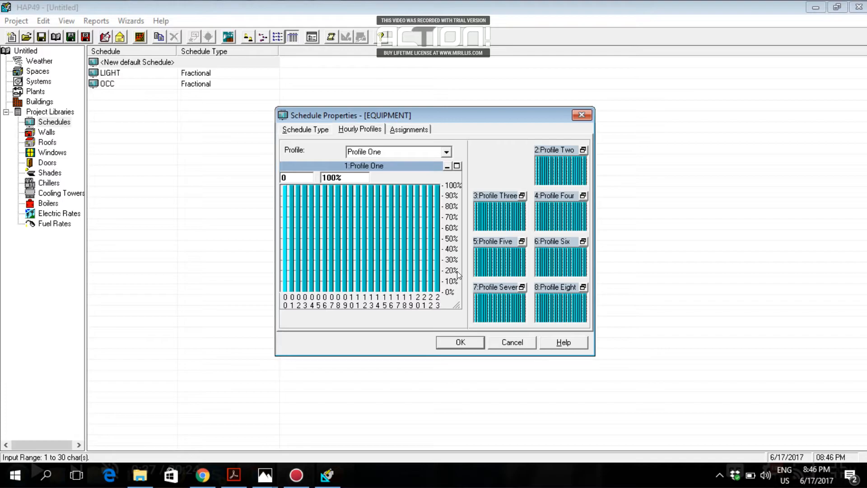
Shape Profile One of the EQUIPMENT schedule with about 6% for hours 0 to 6, 96% at hour 7, and about 5% to 8% for hours 13 to 23
{"action": "left_click_drag", "start_coordinate": [285, 292], "coordinate": [341, 290]}
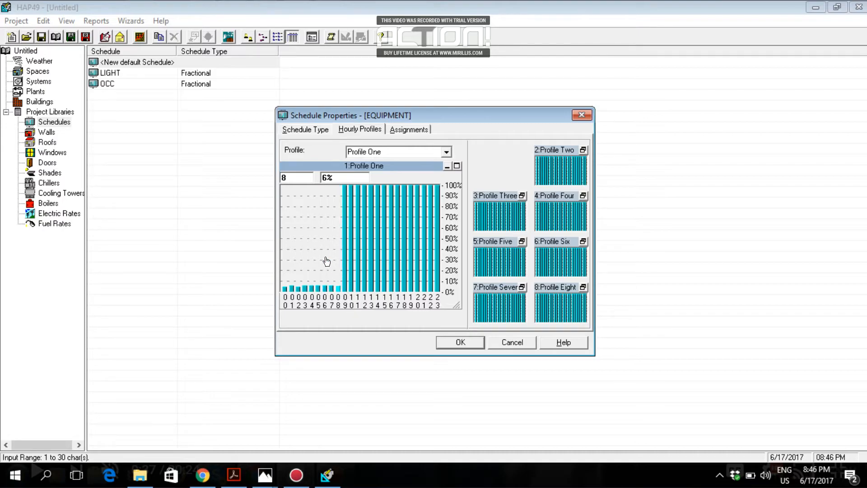
{"action": "mouse_move", "coordinate": [340, 189]}
{"action": "left_mouse_down"}
{"action": "mouse_move", "coordinate": [326, 192]}
{"action": "mouse_move", "coordinate": [332, 221]}
{"action": "left_mouse_up"}
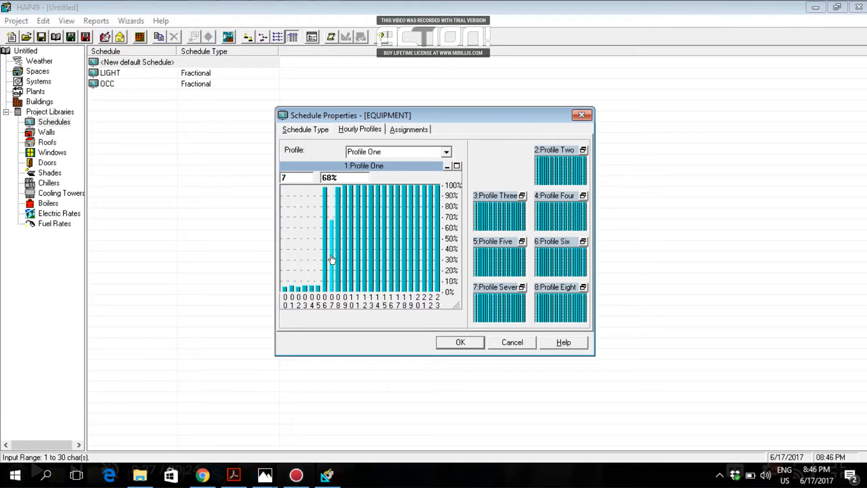
{"action": "left_click", "coordinate": [334, 189]}
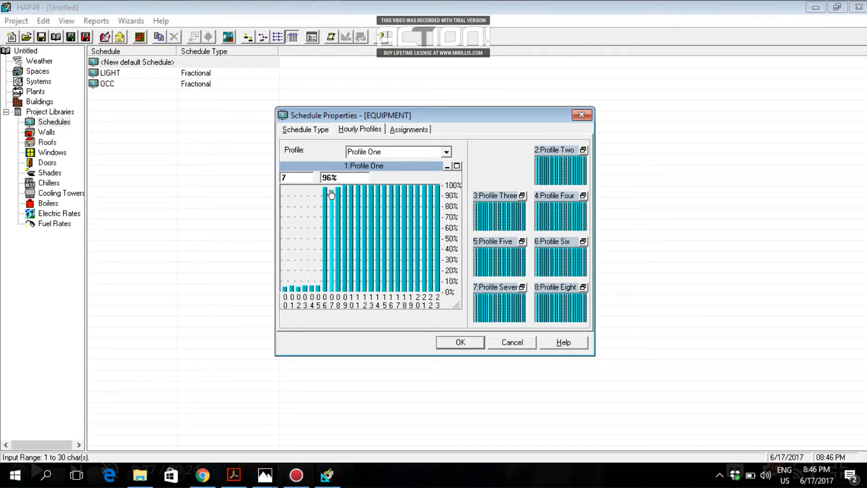
{"action": "left_click", "coordinate": [325, 286]}
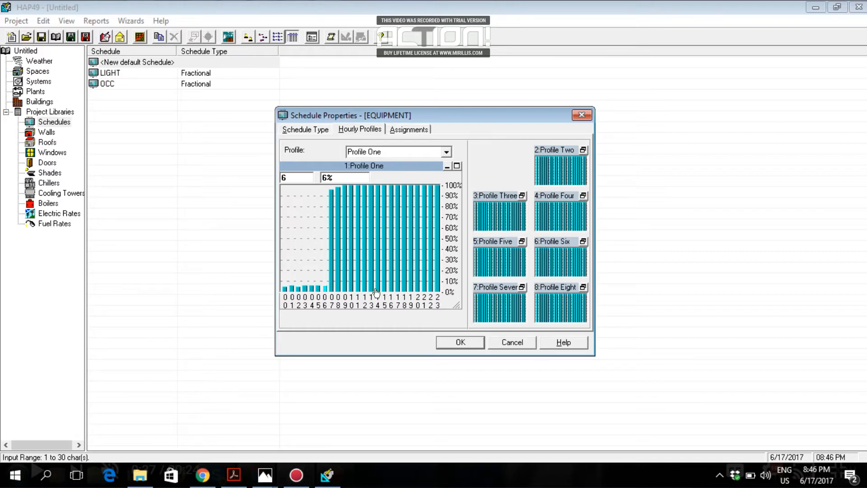
{"action": "left_click_drag", "start_coordinate": [371, 289], "coordinate": [437, 290]}
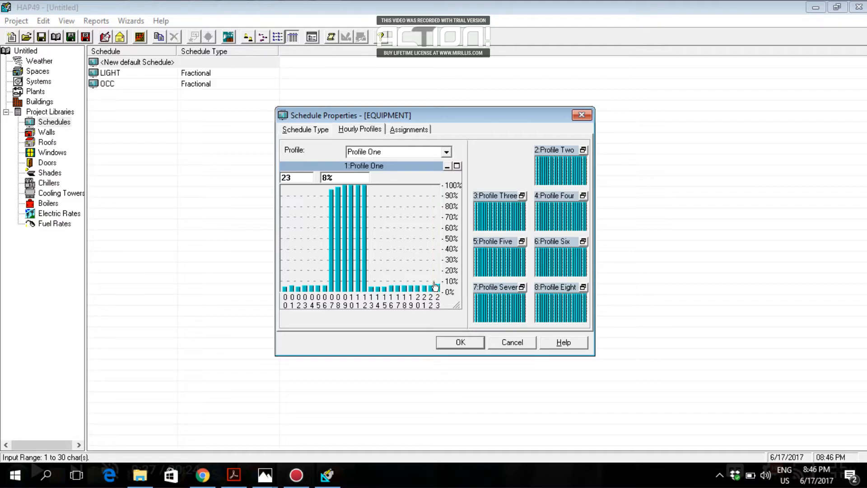
Select the assignments grid across all months and day types, and save the EQUIPMENT schedule
{"action": "left_click", "coordinate": [409, 130]}
{"action": "left_click_drag", "start_coordinate": [318, 173], "coordinate": [459, 284]}
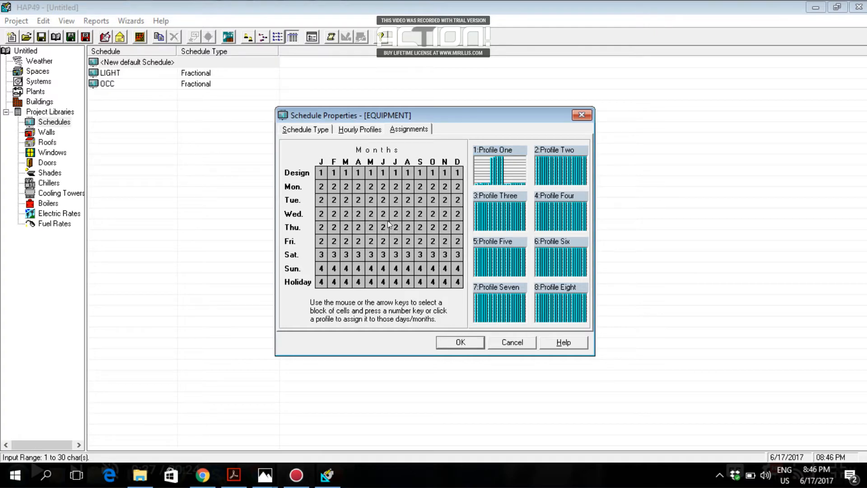
{"action": "left_click", "coordinate": [453, 344]}
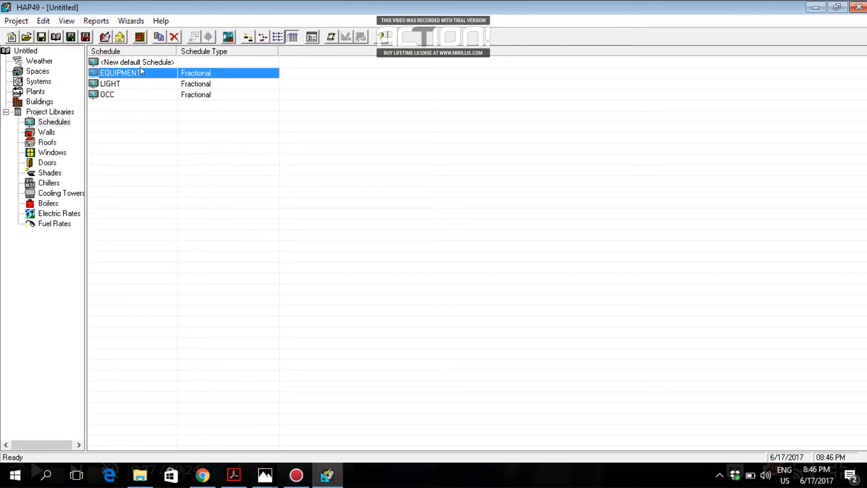
{"action": "left_click", "coordinate": [140, 84]}
{"action": "left_click", "coordinate": [138, 93]}
{"action": "left_click", "coordinate": [137, 73]}
{"action": "left_click", "coordinate": [136, 84]}
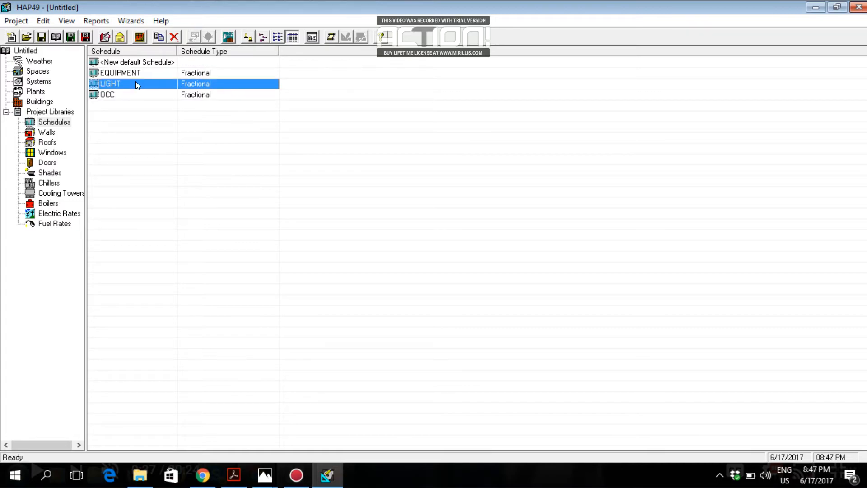
{"action": "left_click", "coordinate": [134, 73]}
{"action": "left_click", "coordinate": [130, 83]}
{"action": "left_click", "coordinate": [118, 95]}
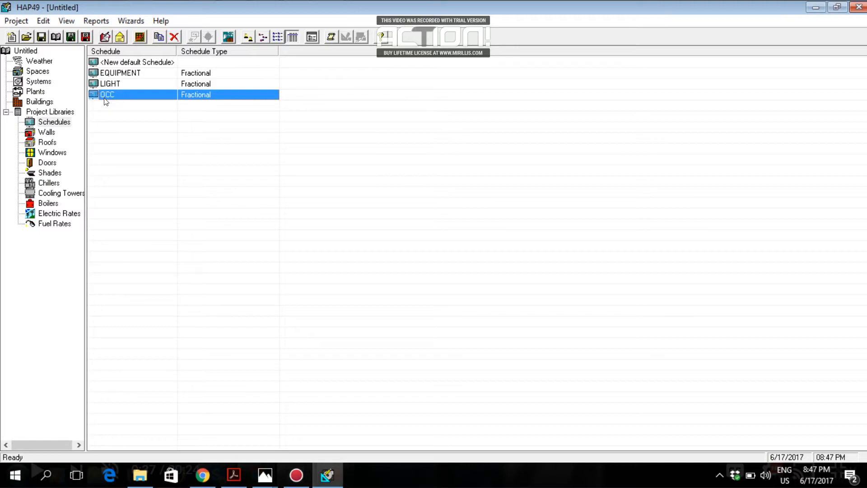
Create a new schedule named THRM with the Fan/Thermostat schedule type
{"action": "double_click", "coordinate": [126, 62]}
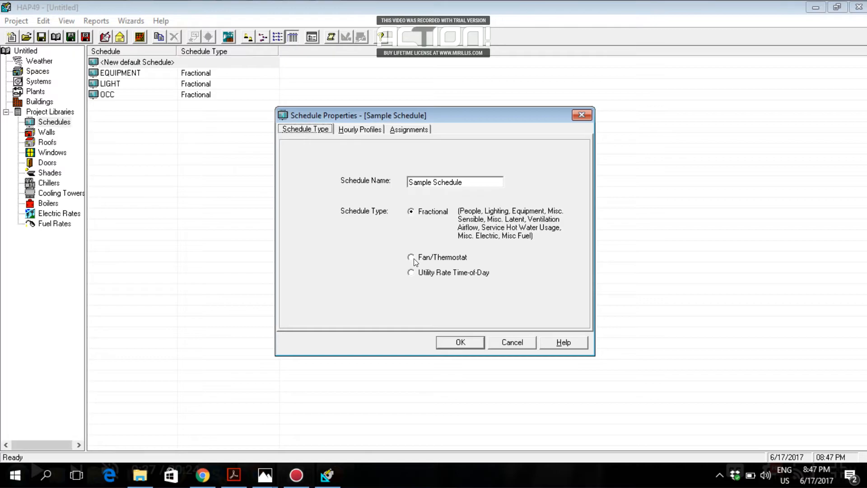
{"action": "double_click", "coordinate": [460, 180]}
{"action": "type", "text": "HRM"}
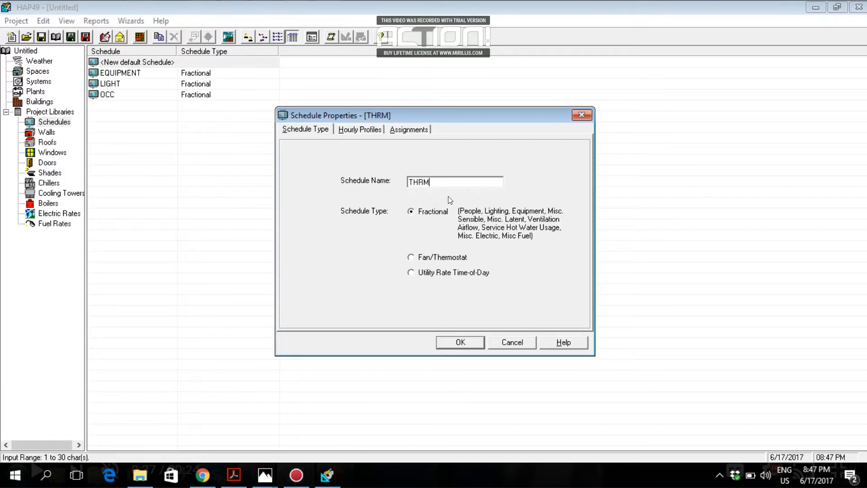
{"action": "left_click", "coordinate": [412, 257]}
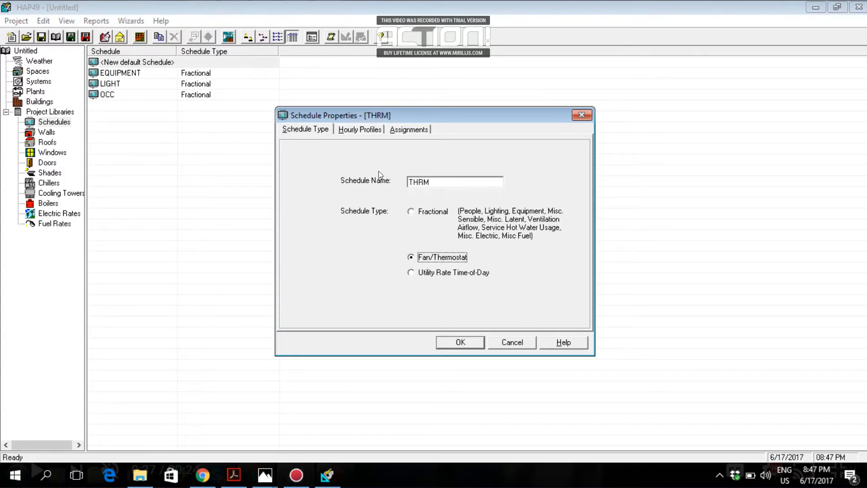
Set Profile One of the THRM schedule to unoccupied for hours 0 to 5 and 13 to 23, with hours 6 to 12 occupied, and save it
{"action": "left_click", "coordinate": [356, 130]}
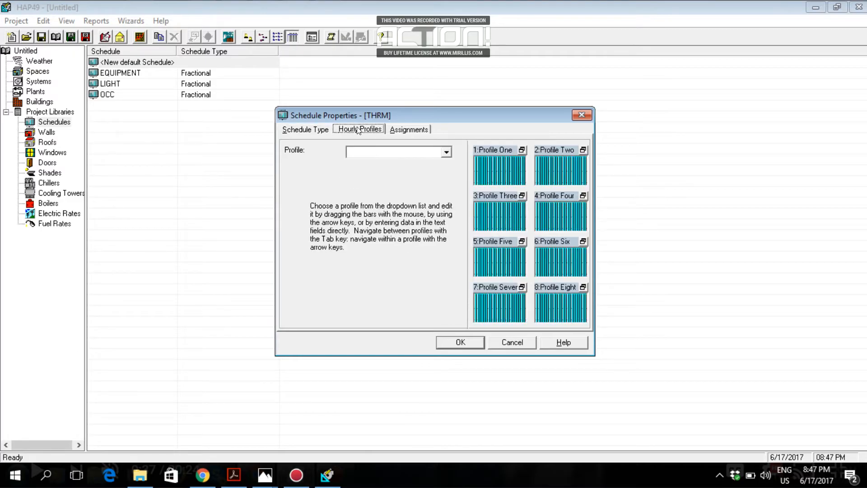
{"action": "left_click", "coordinate": [444, 151]}
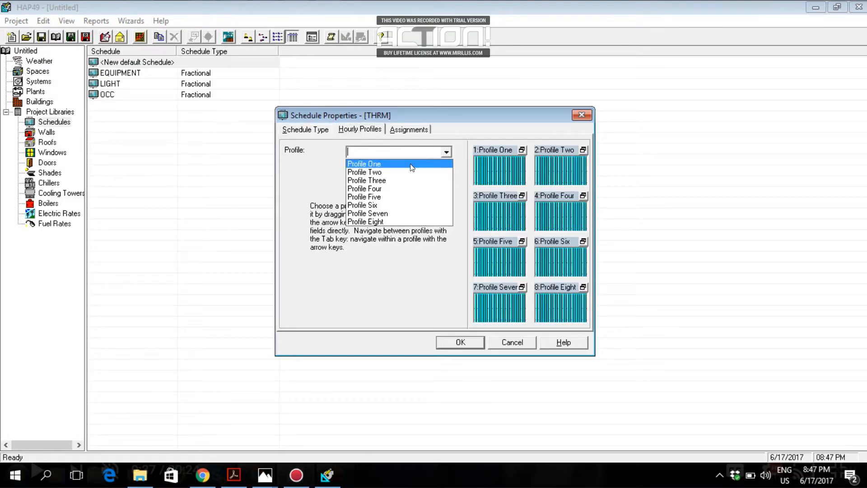
{"action": "left_click", "coordinate": [410, 164]}
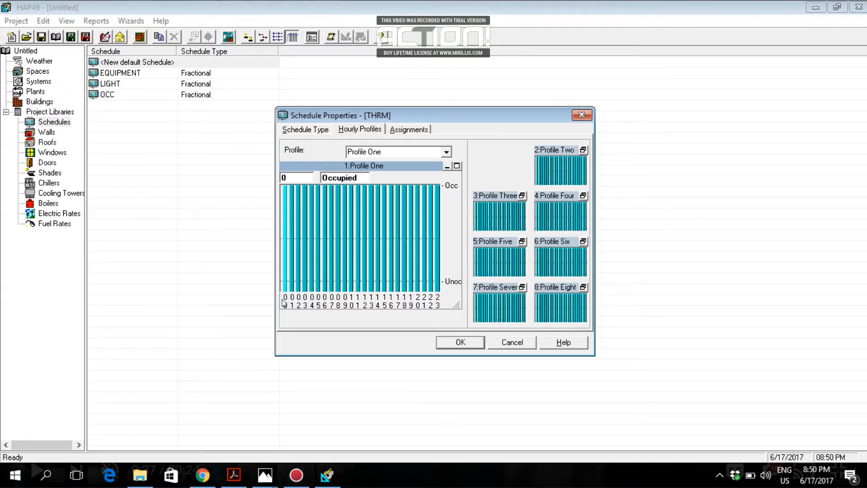
{"action": "mouse_move", "coordinate": [285, 287]}
{"action": "left_mouse_down"}
{"action": "mouse_move", "coordinate": [339, 287]}
{"action": "mouse_move", "coordinate": [328, 307]}
{"action": "left_mouse_up"}
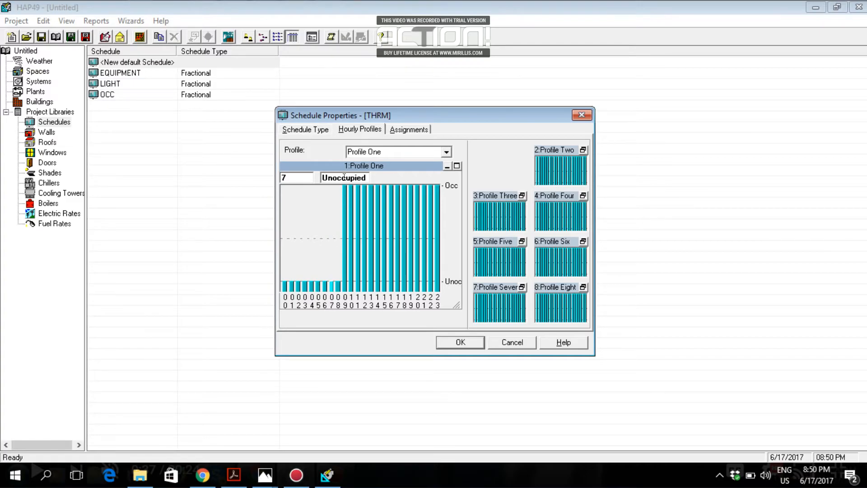
{"action": "mouse_move", "coordinate": [326, 192]}
{"action": "left_mouse_down"}
{"action": "mouse_move", "coordinate": [338, 192]}
{"action": "mouse_move", "coordinate": [402, 258]}
{"action": "left_mouse_up"}
{"action": "left_click", "coordinate": [373, 289]}
{"action": "left_click", "coordinate": [385, 289]}
{"action": "left_click_drag", "start_coordinate": [386, 289], "coordinate": [437, 285]}
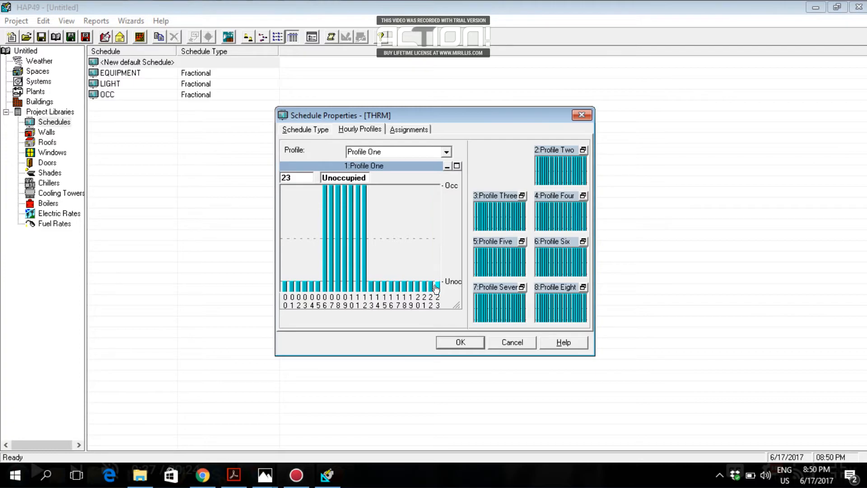
{"action": "left_click", "coordinate": [449, 342]}
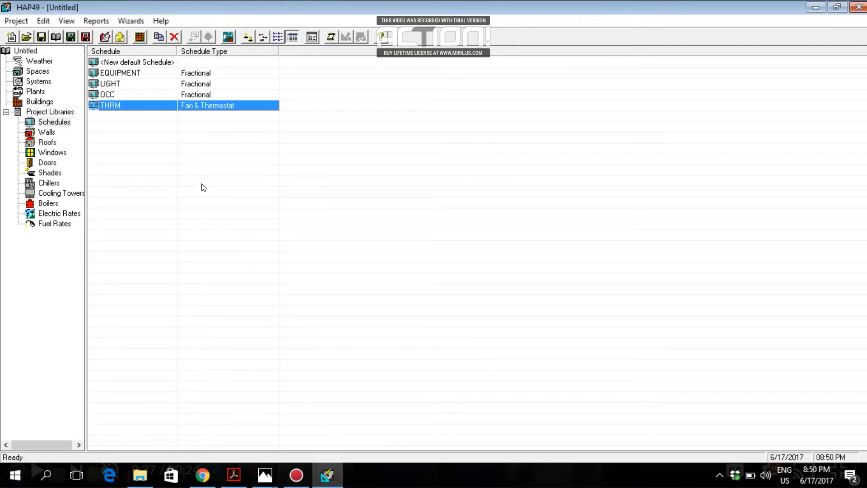
Reopen the THRM schedule, select its assignments grid across all months and day types, and save the schedule
{"action": "double_click", "coordinate": [141, 106]}
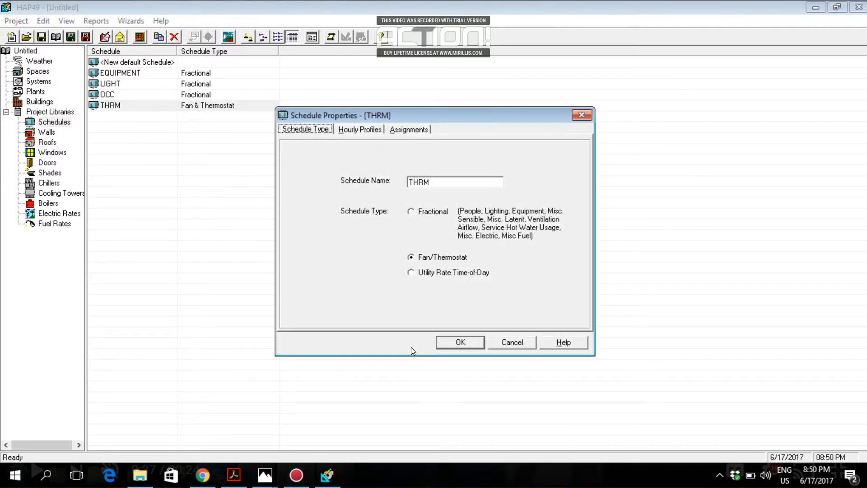
{"action": "left_click", "coordinate": [360, 130]}
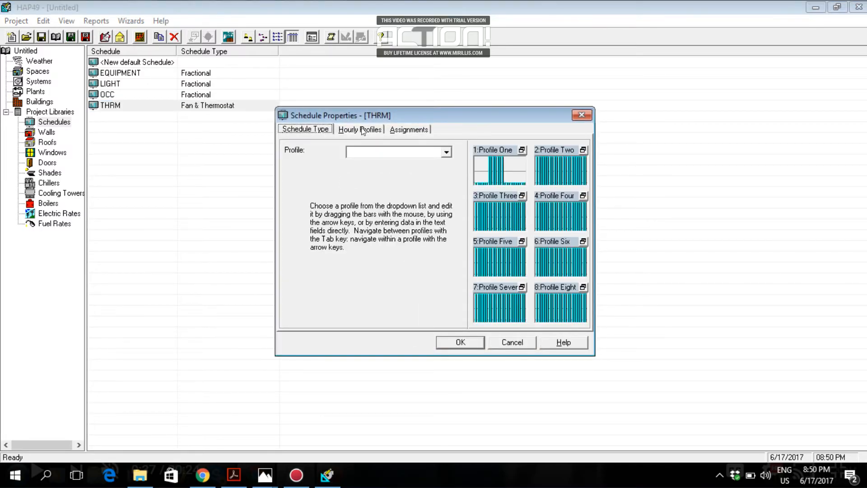
{"action": "left_click", "coordinate": [420, 130]}
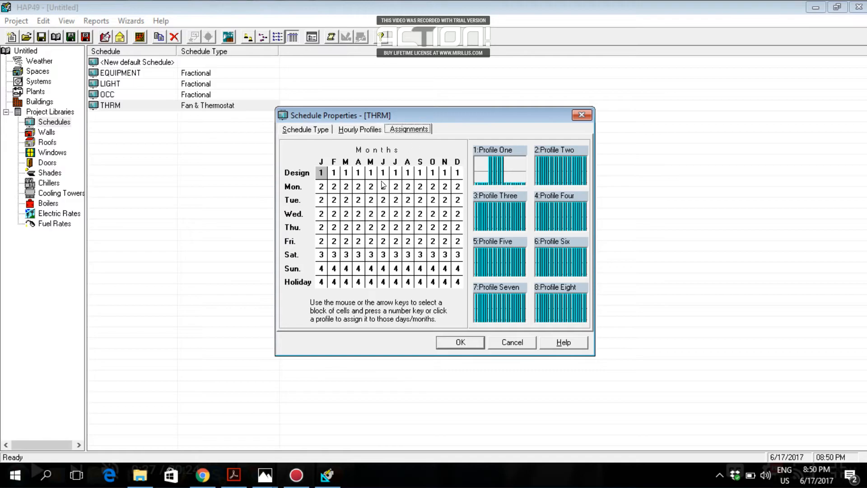
{"action": "mouse_move", "coordinate": [321, 173]}
{"action": "left_mouse_down"}
{"action": "mouse_move", "coordinate": [440, 292]}
{"action": "mouse_move", "coordinate": [454, 289]}
{"action": "mouse_move", "coordinate": [452, 335]}
{"action": "left_mouse_up"}
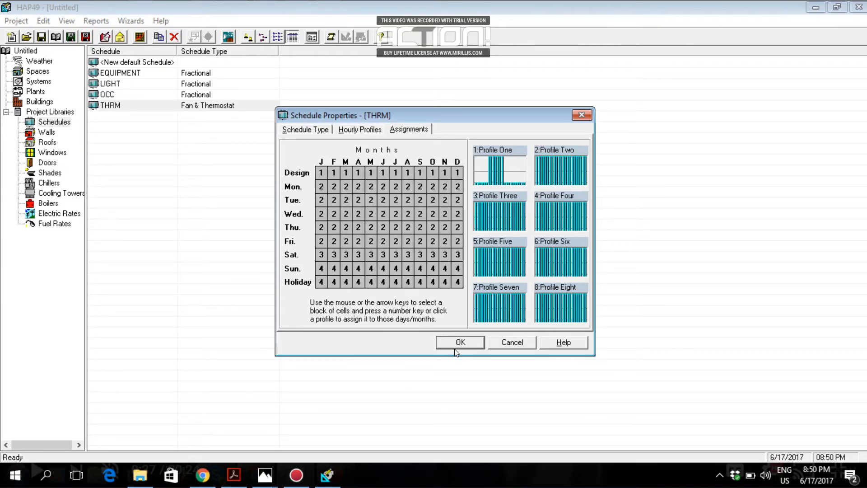
{"action": "left_click", "coordinate": [456, 345]}
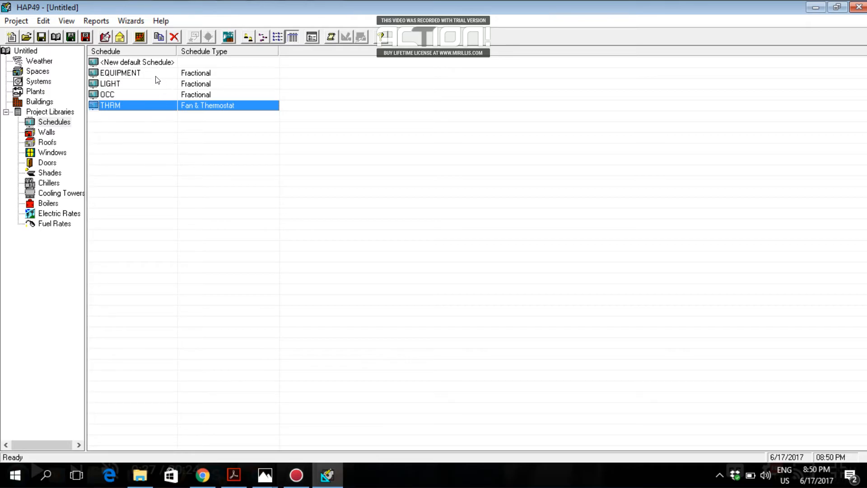
Review the EQUIPMENT schedule's Profile One hourly values and its month and day-type assignments
{"action": "double_click", "coordinate": [136, 73]}
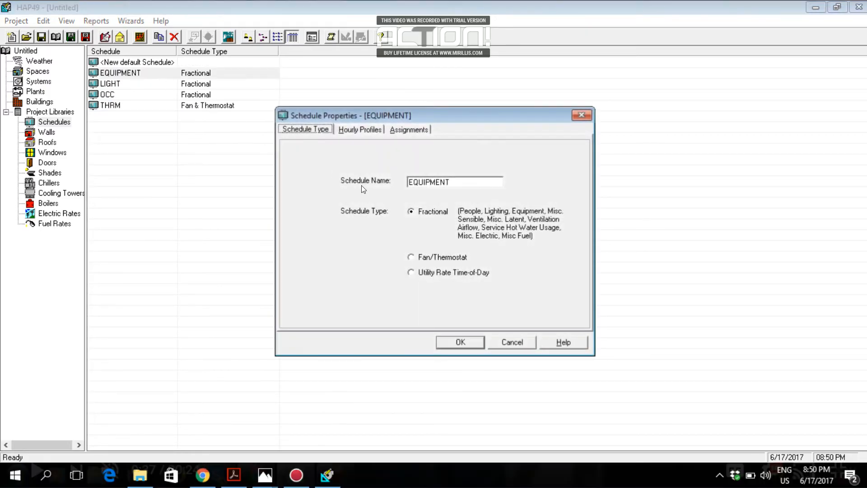
{"action": "left_click", "coordinate": [351, 130]}
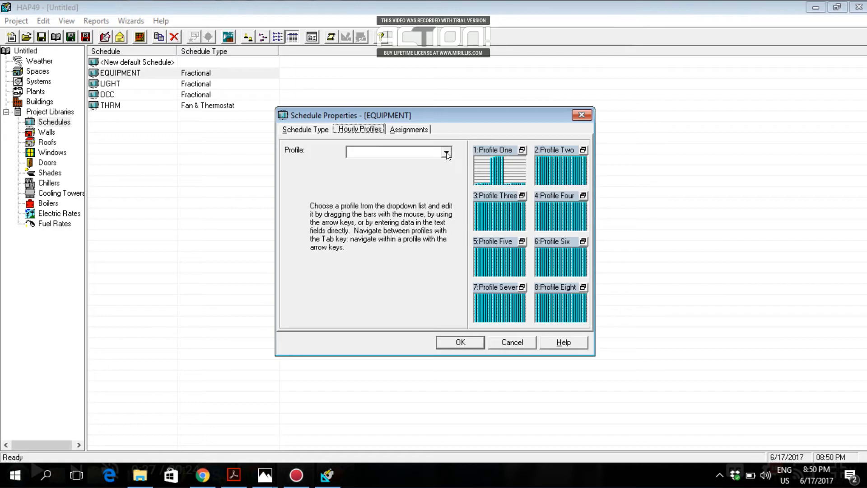
{"action": "left_click", "coordinate": [397, 152]}
{"action": "left_click", "coordinate": [397, 166]}
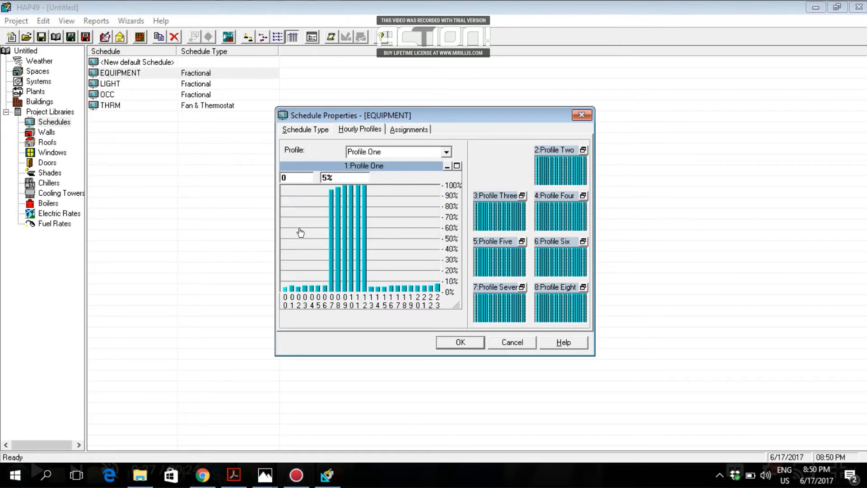
{"action": "left_click", "coordinate": [397, 130]}
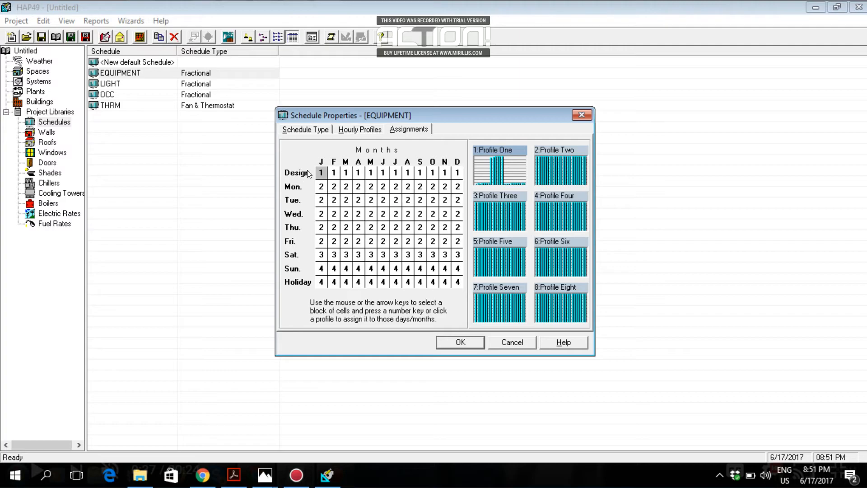
{"action": "left_click", "coordinate": [446, 341]}
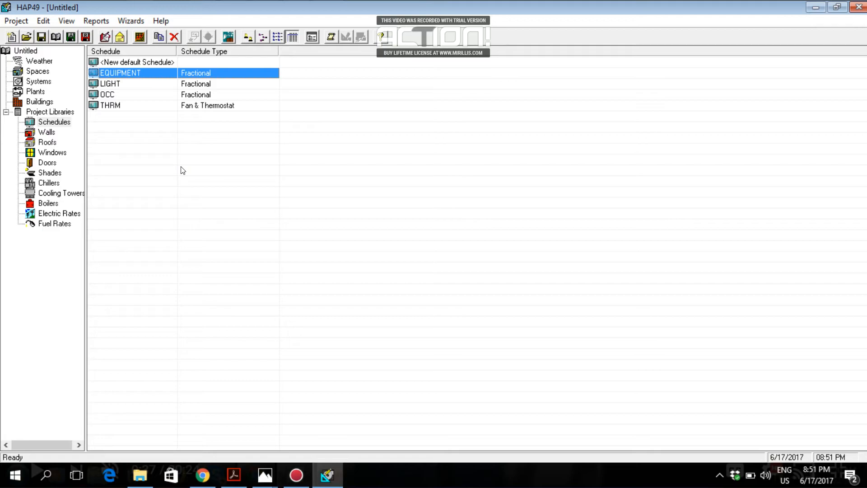
Review the LIGHT schedule's Profile One hourly values, and close the schedule
{"action": "double_click", "coordinate": [126, 84]}
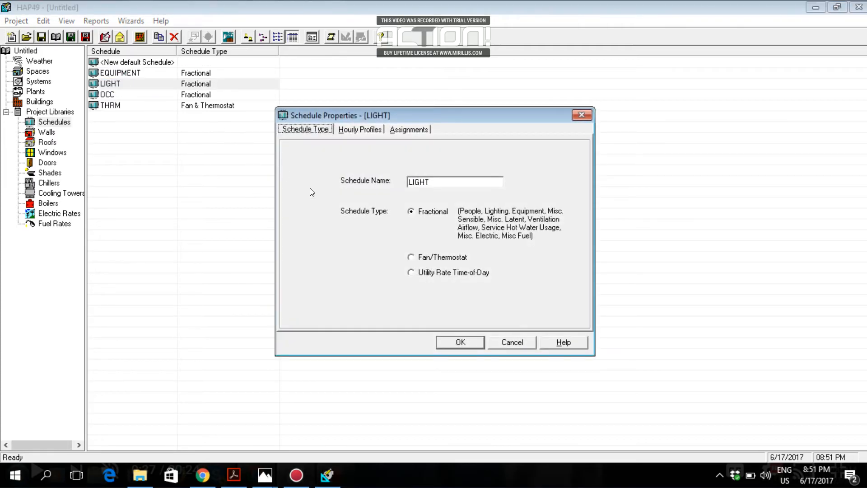
{"action": "left_click", "coordinate": [334, 129]}
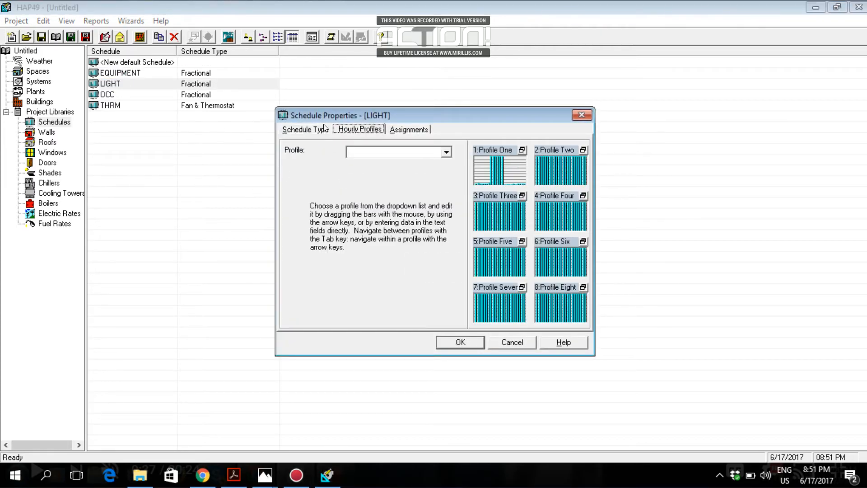
{"action": "left_click", "coordinate": [307, 131]}
{"action": "left_click", "coordinate": [351, 132]}
{"action": "left_click", "coordinate": [445, 154]}
{"action": "left_click", "coordinate": [394, 167]}
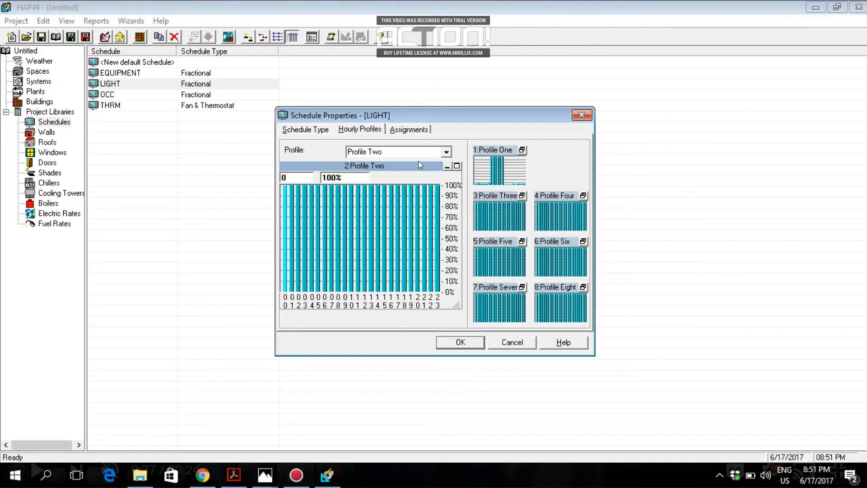
{"action": "left_click", "coordinate": [445, 154]}
{"action": "left_click", "coordinate": [407, 165]}
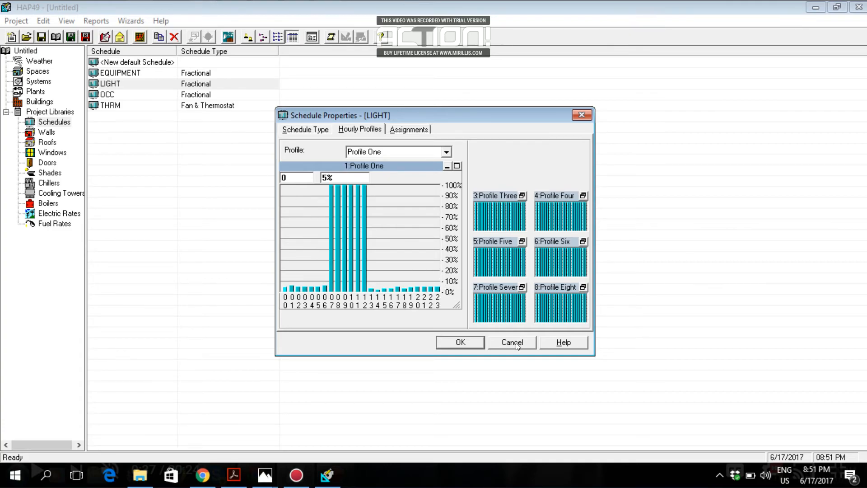
{"action": "left_click", "coordinate": [476, 342]}
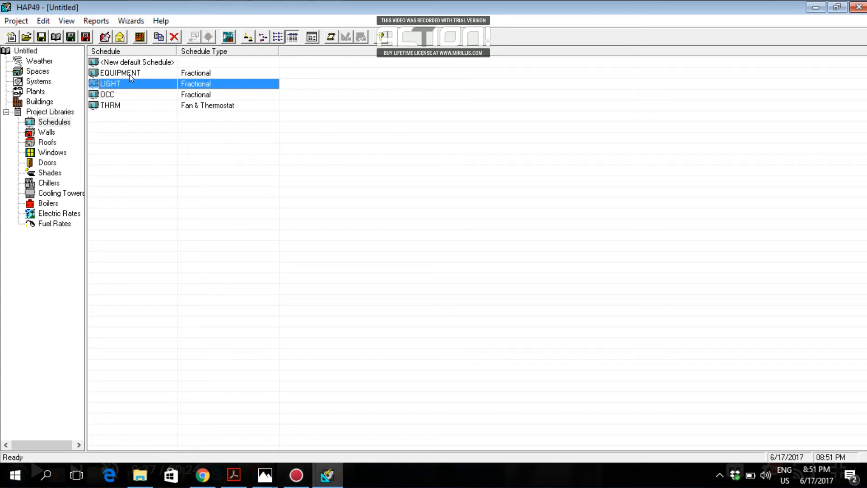
Create a new Fractional schedule named OCC 01 and display its Profile One
{"action": "double_click", "coordinate": [130, 66]}
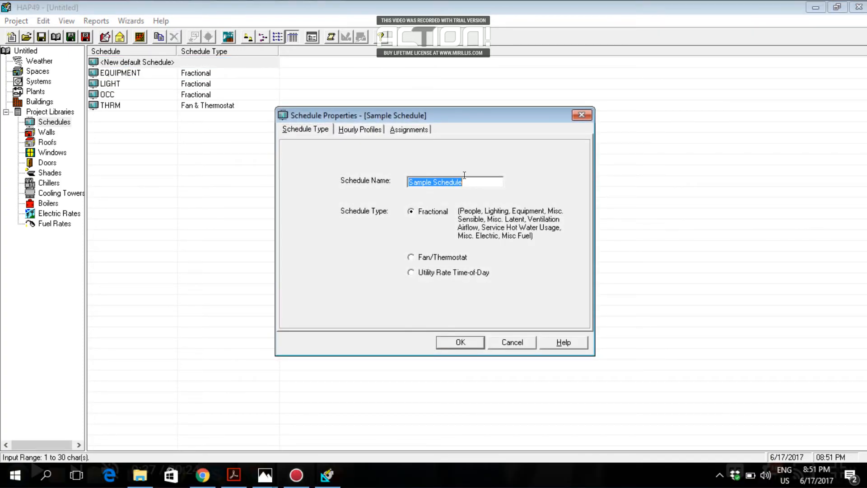
{"action": "type", "text": "OCC 01"}
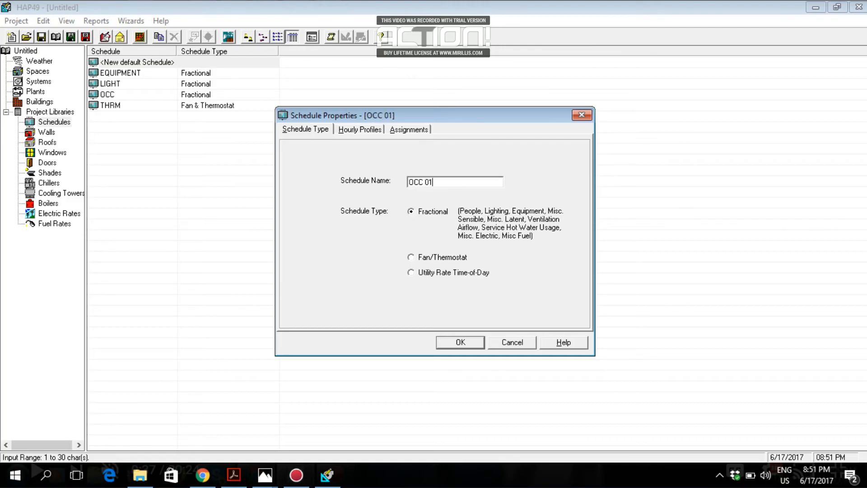
{"action": "left_click", "coordinate": [365, 130]}
{"action": "left_click", "coordinate": [446, 152]}
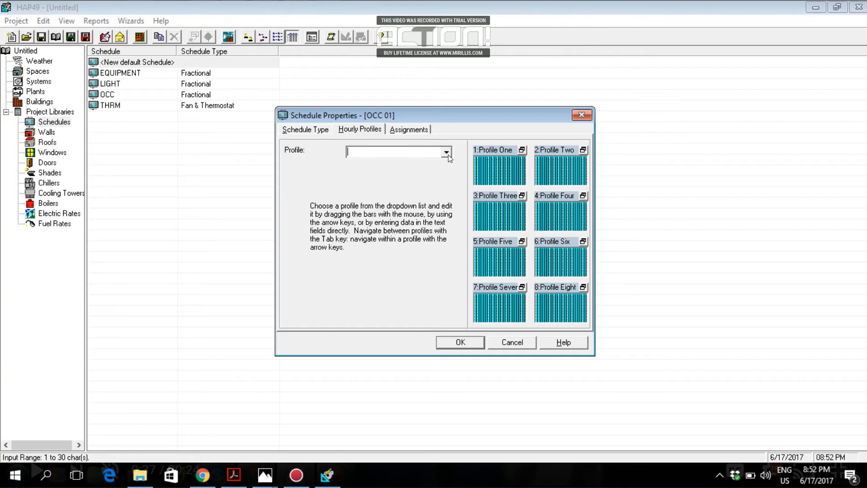
{"action": "left_click", "coordinate": [432, 164]}
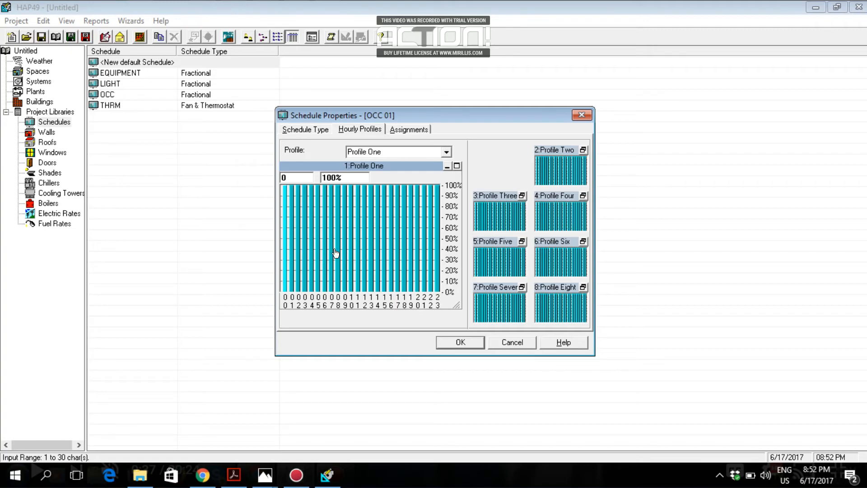
Select the assignments grid across all months and day types, and save the OCC 01 schedule
{"action": "left_click", "coordinate": [411, 131]}
{"action": "left_click_drag", "start_coordinate": [326, 171], "coordinate": [456, 283]}
{"action": "left_click", "coordinate": [464, 342]}
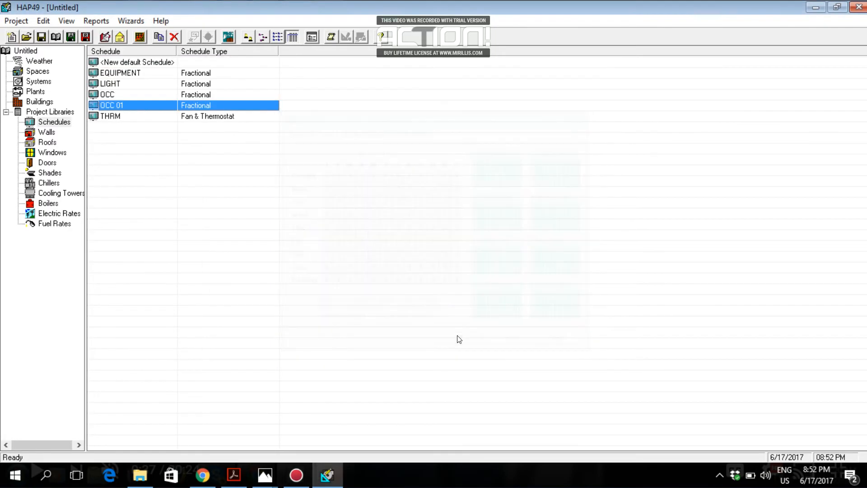
Create a new Fractional schedule named LIGHT 01
{"action": "double_click", "coordinate": [127, 86]}
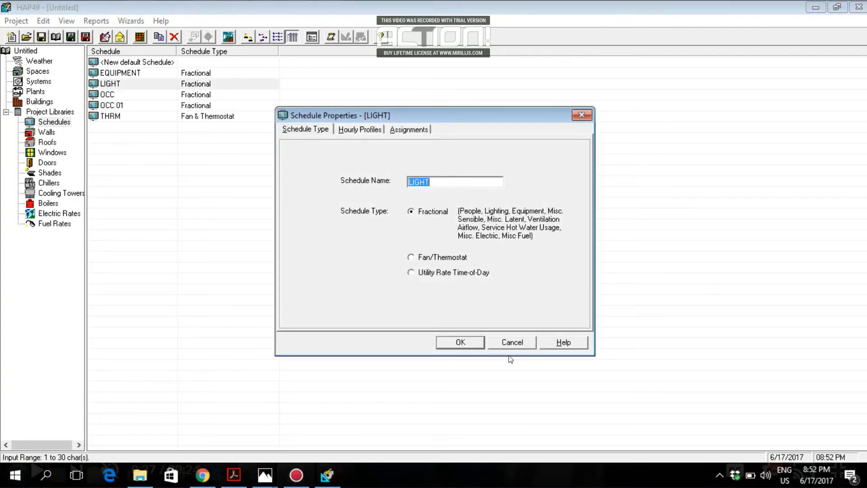
{"action": "left_click", "coordinate": [510, 342]}
{"action": "left_click", "coordinate": [167, 62]}
{"action": "double_click", "coordinate": [168, 62]}
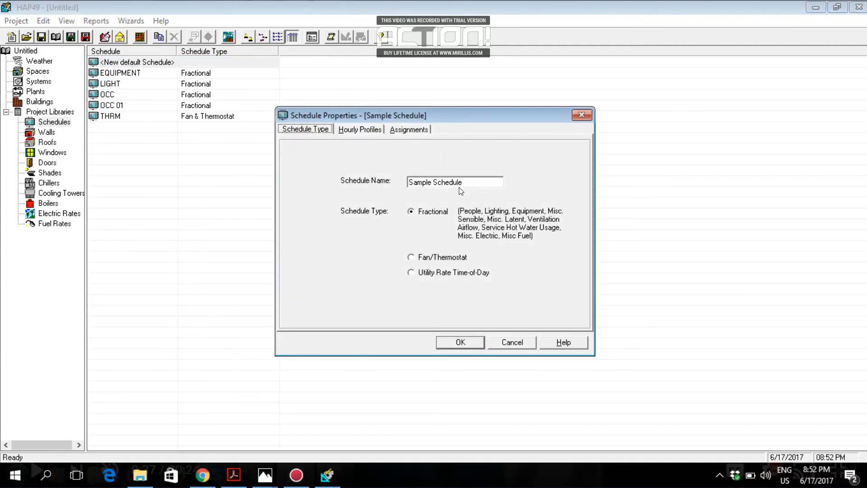
{"action": "left_click", "coordinate": [462, 181]}
{"action": "type", "text": "LI"}
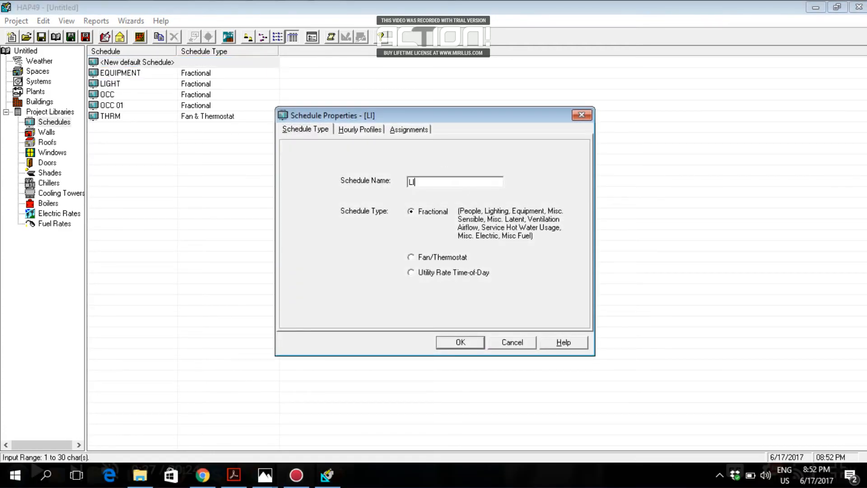
{"action": "type", "text": "GHT 00"}
{"action": "key", "text": "BackSpace"}
{"action": "type", "text": "1"}
Display Profile One of LIGHT 01, select its assignments grid through the December Holiday cell, and save the schedule
{"action": "left_click", "coordinate": [357, 130]}
{"action": "left_click", "coordinate": [446, 151]}
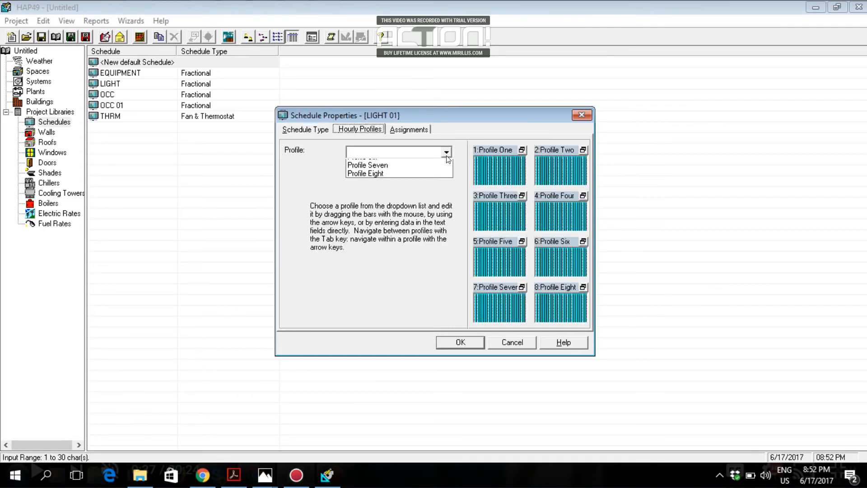
{"action": "left_click", "coordinate": [389, 164]}
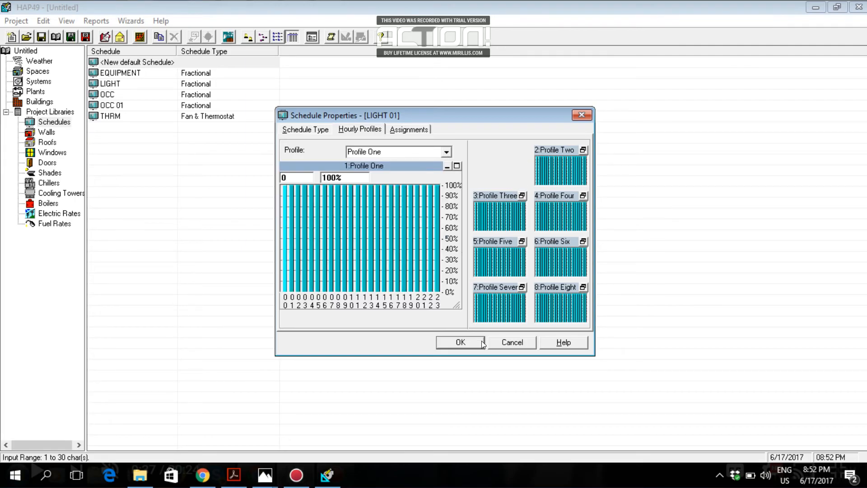
{"action": "left_click", "coordinate": [462, 336]}
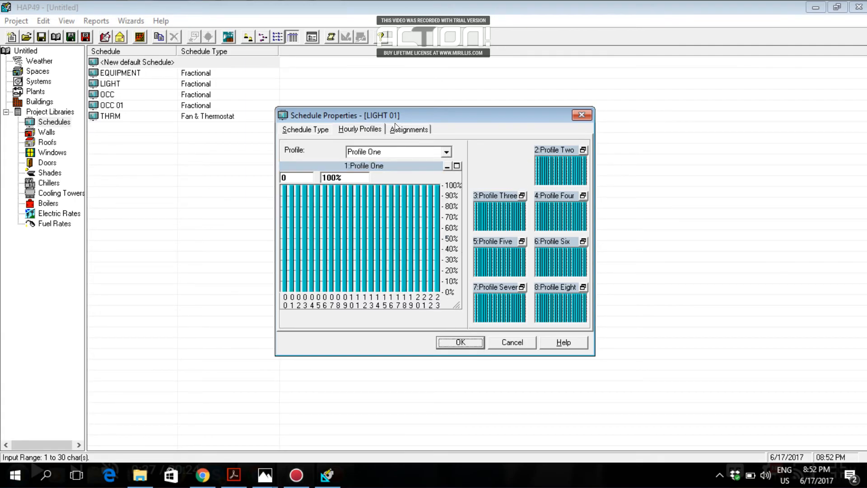
{"action": "left_click", "coordinate": [406, 130]}
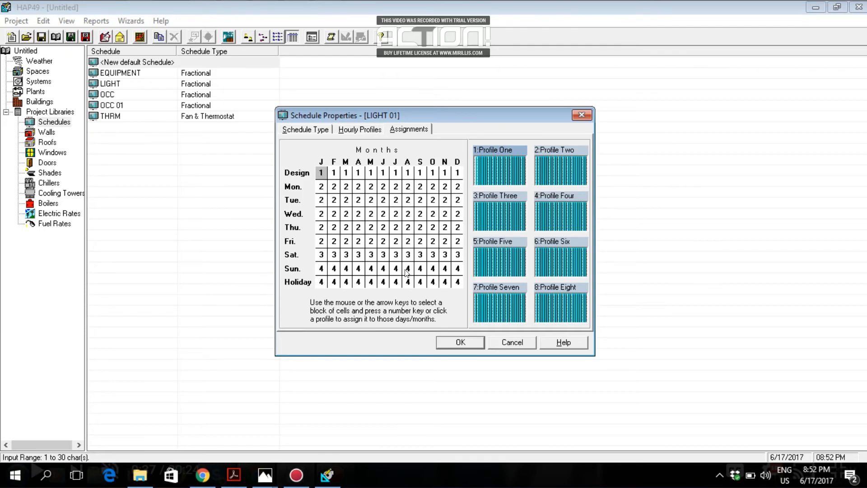
{"action": "left_click_drag", "start_coordinate": [454, 283], "coordinate": [457, 289]}
{"action": "left_click", "coordinate": [460, 342]}
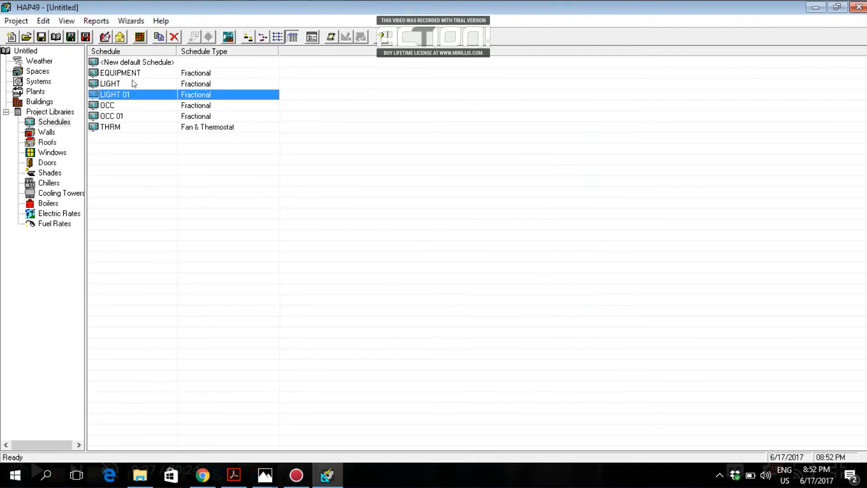
Create a new schedule named EQUIP 01 with the Fractional schedule type
{"action": "double_click", "coordinate": [134, 63]}
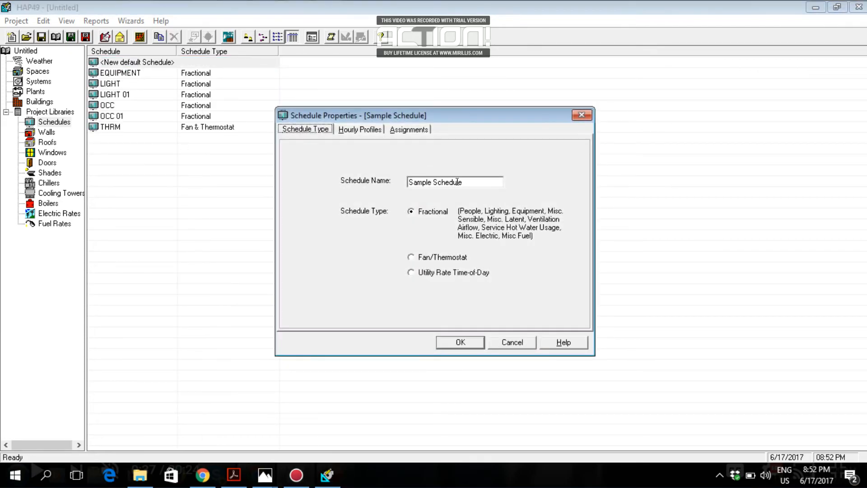
{"action": "type", "text": "EQU"}
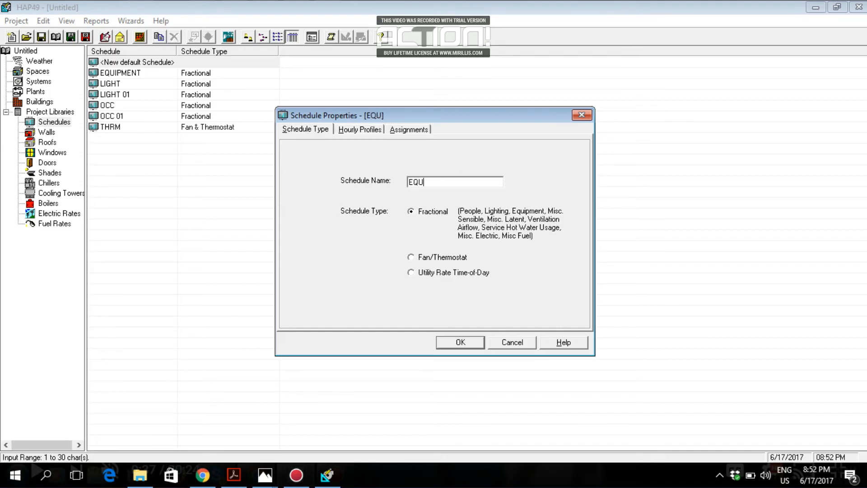
{"action": "type", "text": "IP"}
{"action": "left_click", "coordinate": [410, 257]}
{"action": "left_click", "coordinate": [456, 182]}
{"action": "left_click", "coordinate": [456, 182]}
{"action": "type", "text": "01"}
{"action": "left_click", "coordinate": [412, 212]}
Display Profile One of EQUIP 01, select its assignments grid across all months and day types, and save the schedule
{"action": "left_click", "coordinate": [360, 129]}
{"action": "left_click", "coordinate": [446, 152]}
{"action": "left_click", "coordinate": [406, 166]}
{"action": "left_click", "coordinate": [408, 129]}
{"action": "left_click_drag", "start_coordinate": [344, 202], "coordinate": [457, 284]}
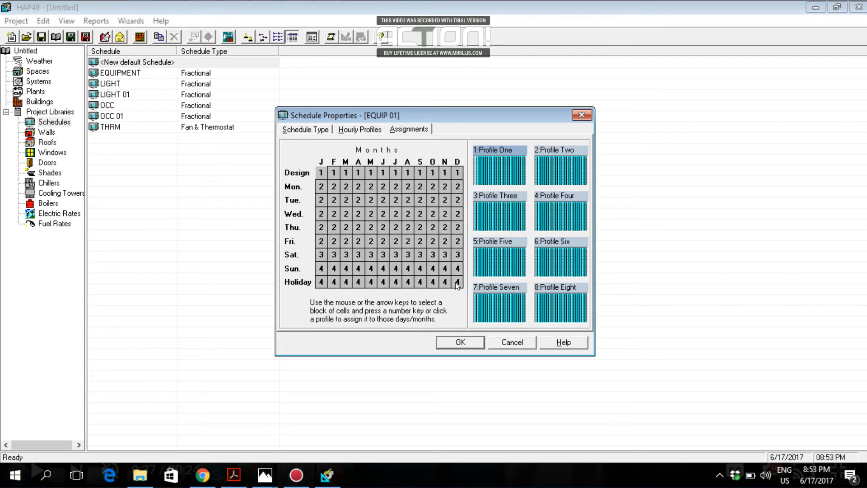
{"action": "left_click", "coordinate": [465, 342]}
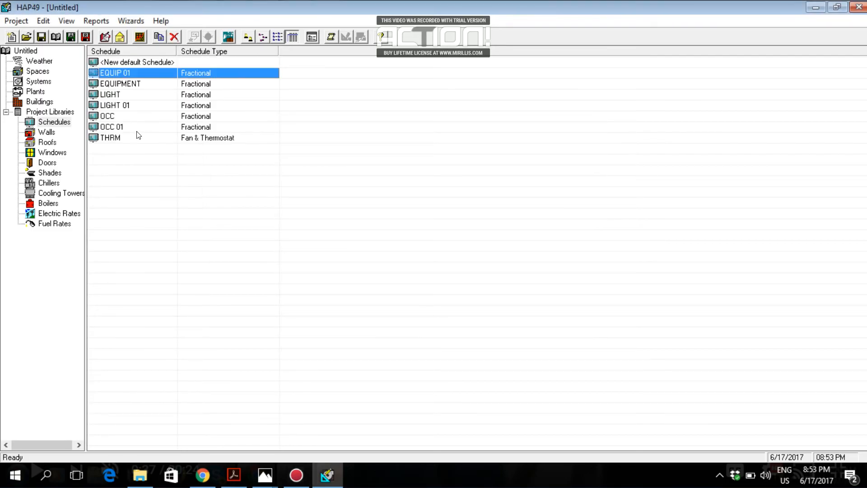
Create a new schedule named THRM 01 with the Fan/Thermostat schedule type
{"action": "double_click", "coordinate": [121, 62]}
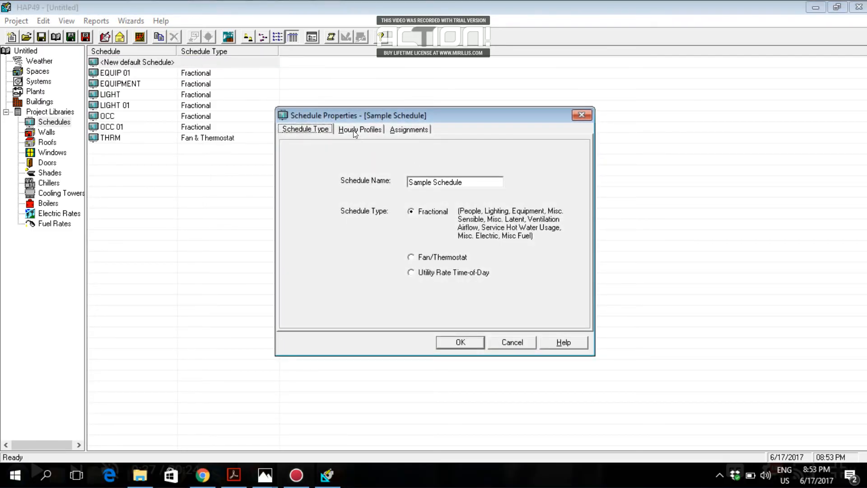
{"action": "left_click", "coordinate": [477, 177]}
{"action": "type", "text": "thrm"}
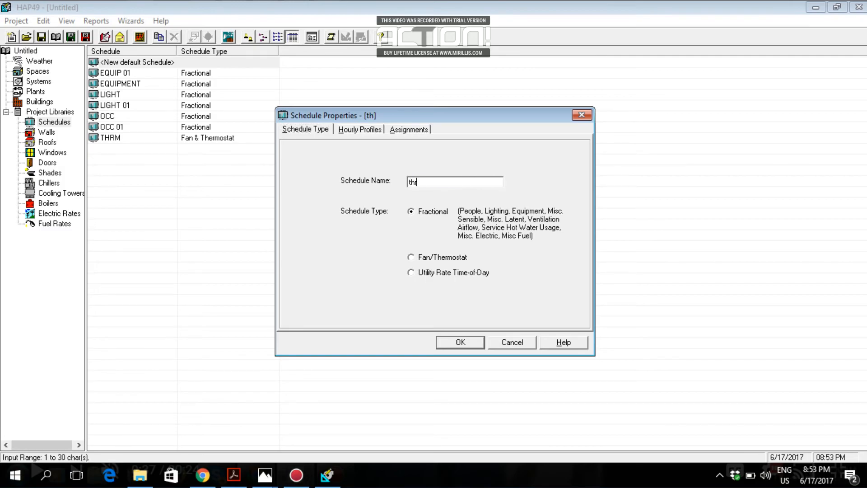
{"action": "key", "text": "shift+Home"}
{"action": "type", "text": "THRM01"}
{"action": "key", "text": "Left"}
{"action": "key", "text": "Left"}
{"action": "left_click", "coordinate": [410, 259]}
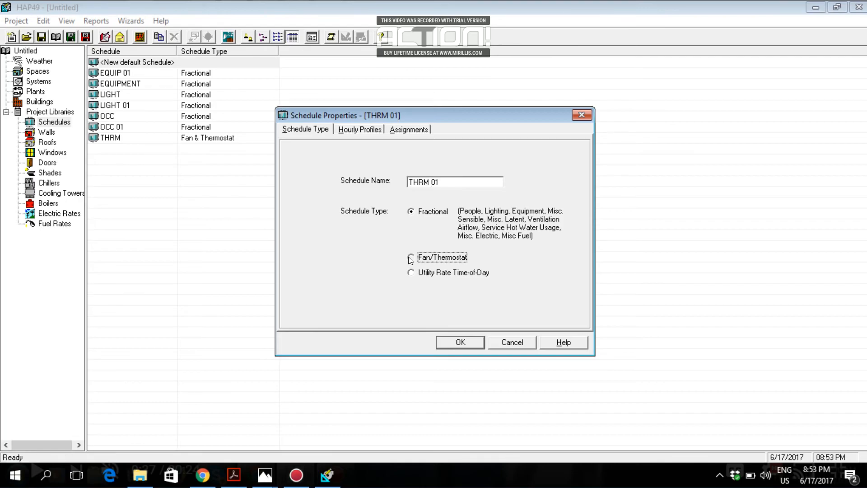
Display Profile One of THRM 01, select its assignments grid across all months and day types, and save the schedule
{"action": "left_click", "coordinate": [368, 131]}
{"action": "left_click", "coordinate": [446, 153]}
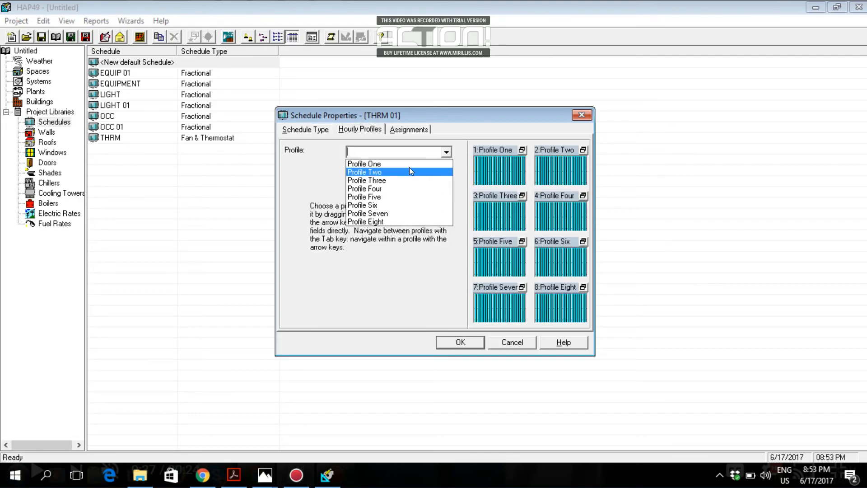
{"action": "left_click", "coordinate": [410, 168]}
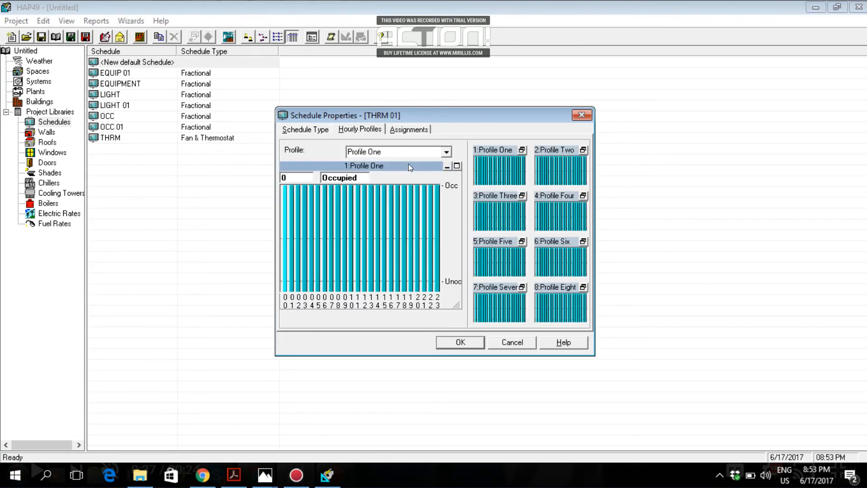
{"action": "left_click", "coordinate": [409, 130]}
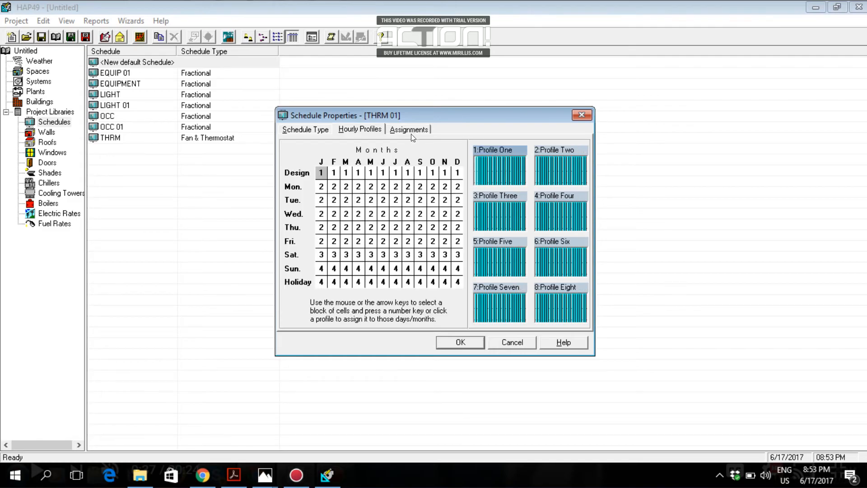
{"action": "left_click", "coordinate": [459, 279], "text": "shift"}
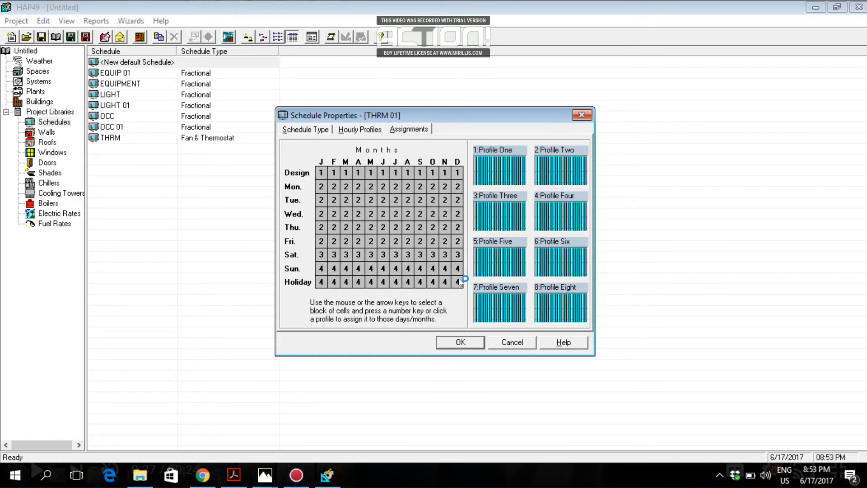
{"action": "left_click", "coordinate": [459, 340]}
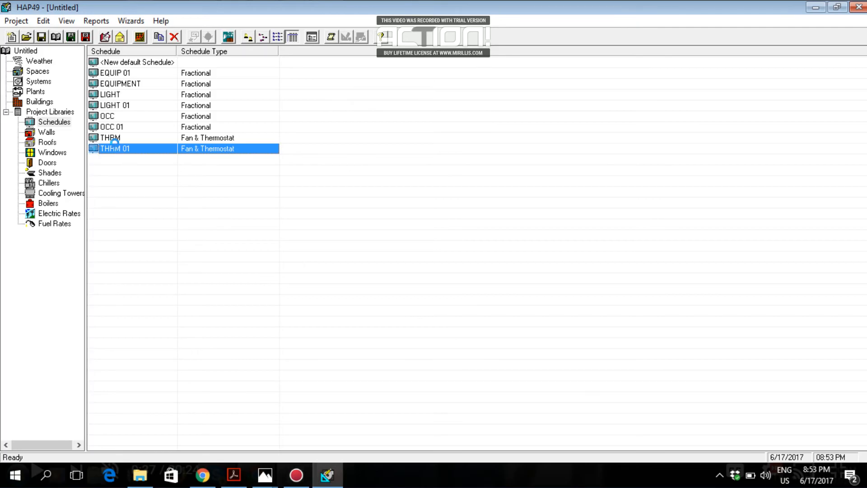
Review Profile One of the THRM 01 schedule's hourly profiles and close the schedule properties
{"action": "double_click", "coordinate": [114, 148]}
{"action": "left_click", "coordinate": [357, 129]}
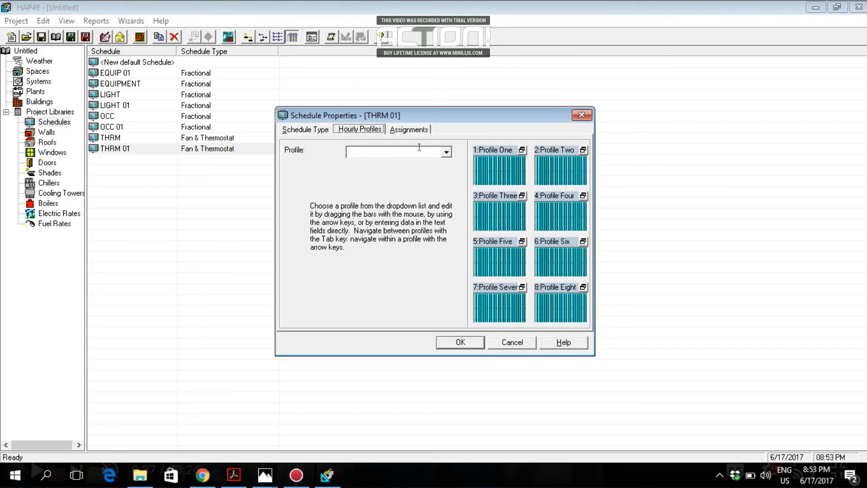
{"action": "left_click", "coordinate": [446, 152]}
{"action": "left_click", "coordinate": [406, 162]}
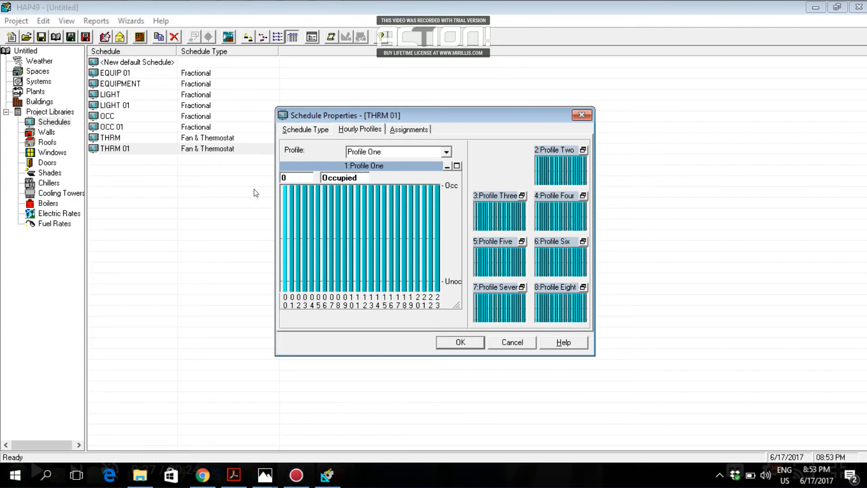
{"action": "left_click", "coordinate": [461, 342]}
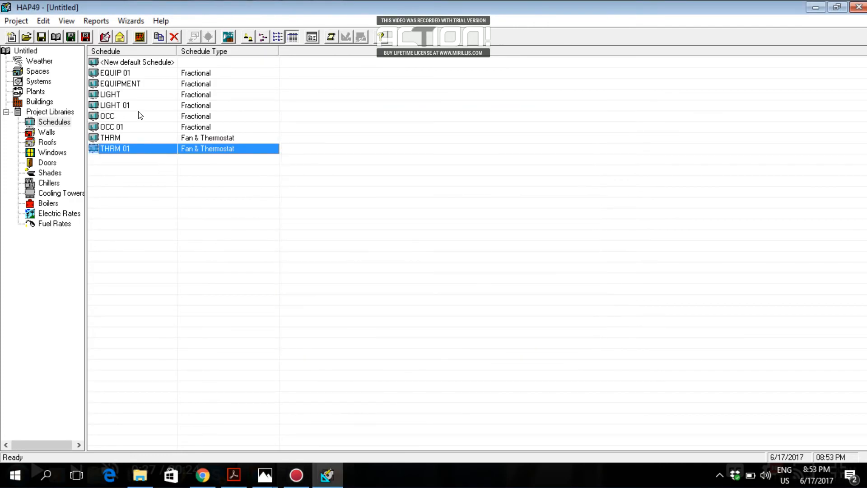
Set hour 01 of Profile One in the LIGHT 01 schedule to 100% and save the schedule
{"action": "double_click", "coordinate": [139, 108]}
{"action": "left_click", "coordinate": [354, 130]}
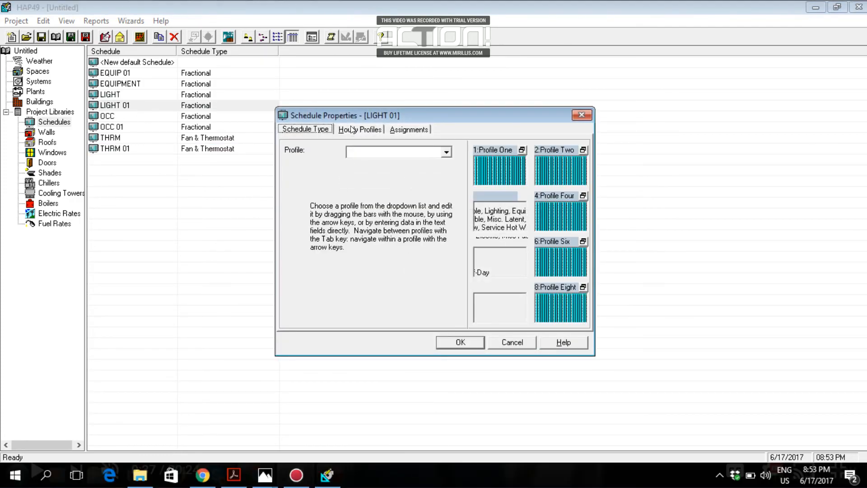
{"action": "left_click", "coordinate": [446, 153]}
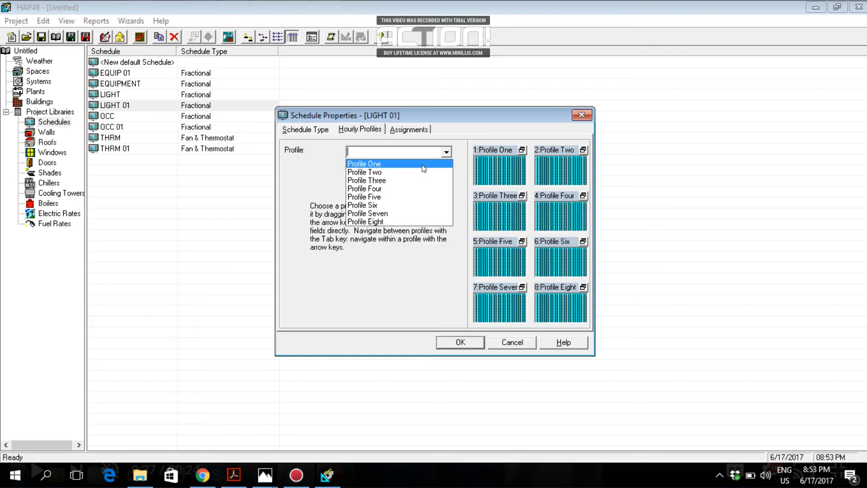
{"action": "left_click", "coordinate": [406, 161]}
{"action": "left_click_drag", "start_coordinate": [291, 246], "coordinate": [292, 186]}
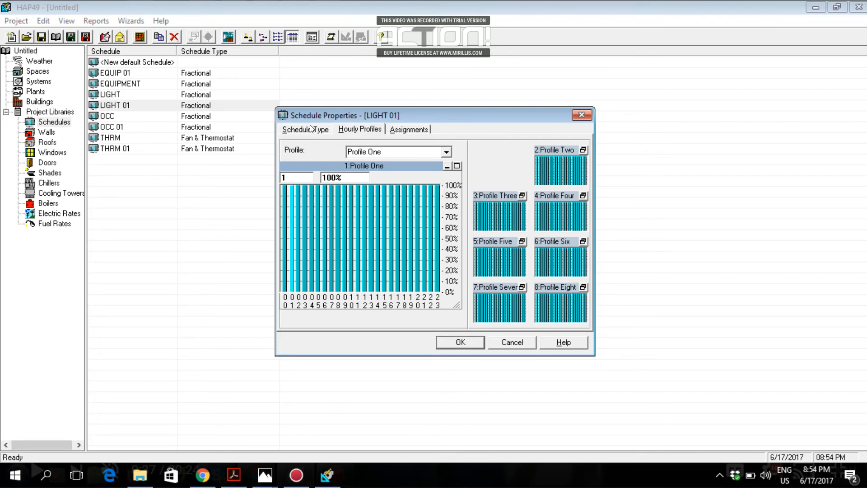
{"action": "left_click", "coordinate": [465, 342]}
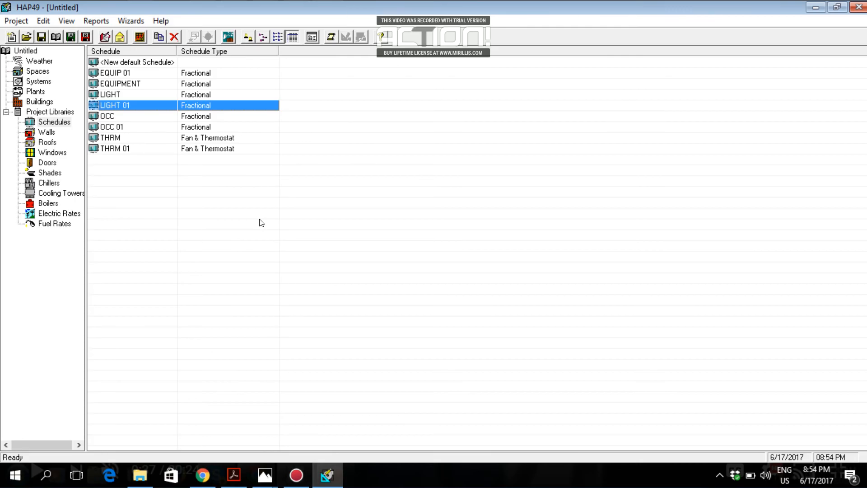
Check the hourly profiles of the EQUIP 01 schedule and close its properties
{"action": "double_click", "coordinate": [116, 74]}
{"action": "left_click", "coordinate": [360, 129]}
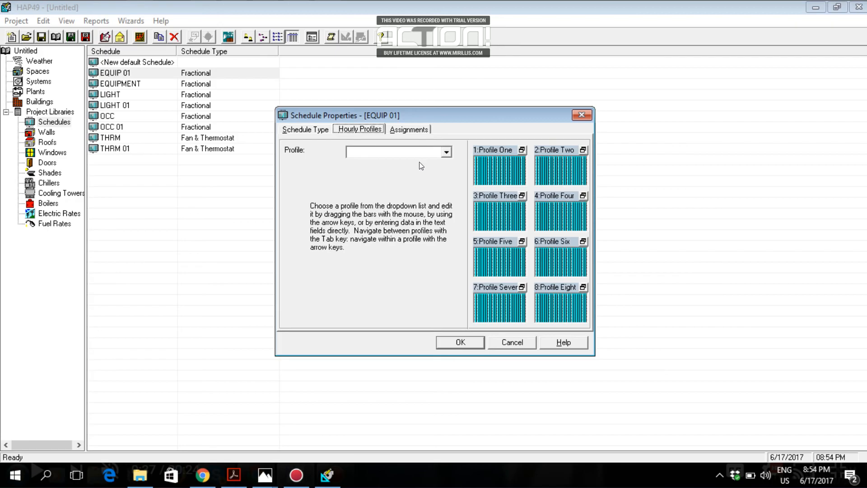
{"action": "left_click", "coordinate": [461, 343]}
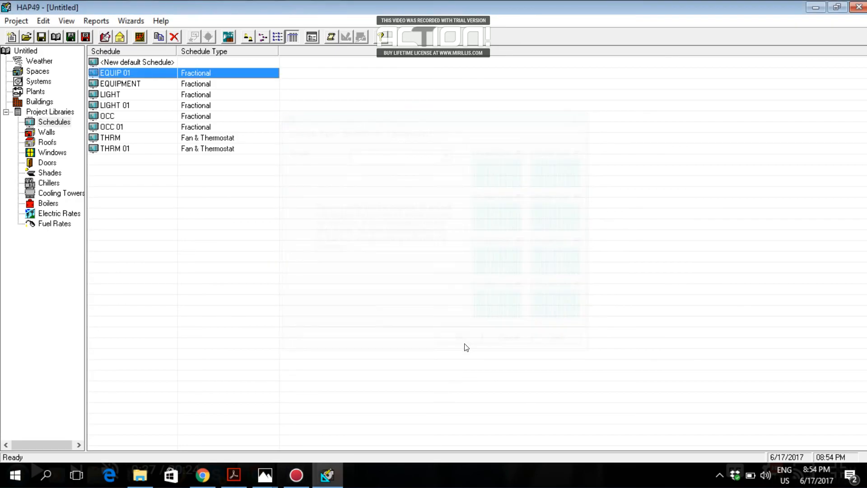
Review Profile One of the LIGHT schedule across the day's hours and close its properties
{"action": "double_click", "coordinate": [143, 95]}
{"action": "left_click", "coordinate": [342, 128]}
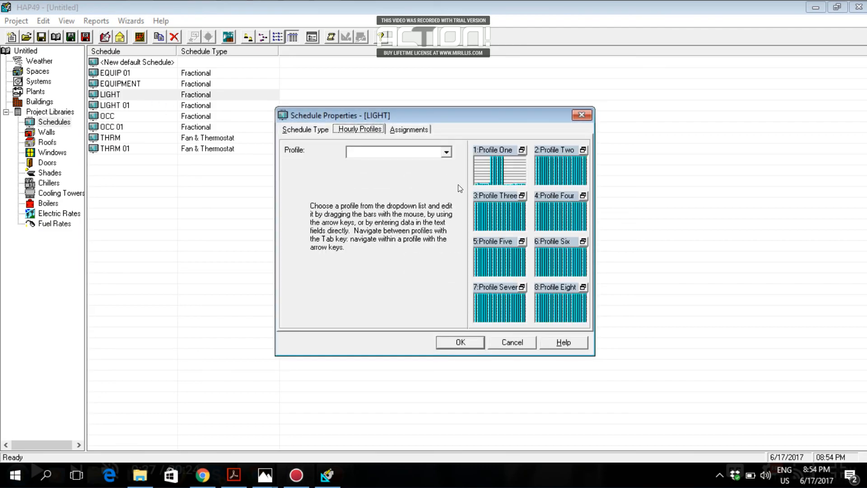
{"action": "left_click", "coordinate": [446, 151]}
{"action": "left_click", "coordinate": [415, 162]}
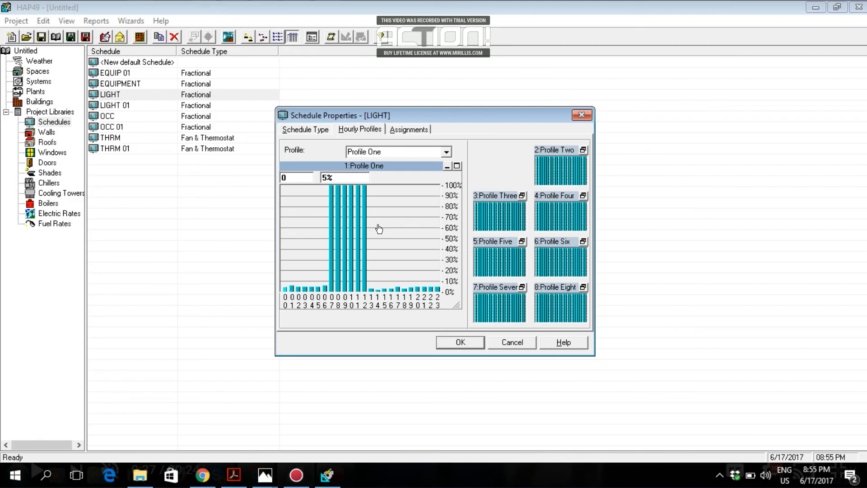
{"action": "left_click", "coordinate": [460, 346]}
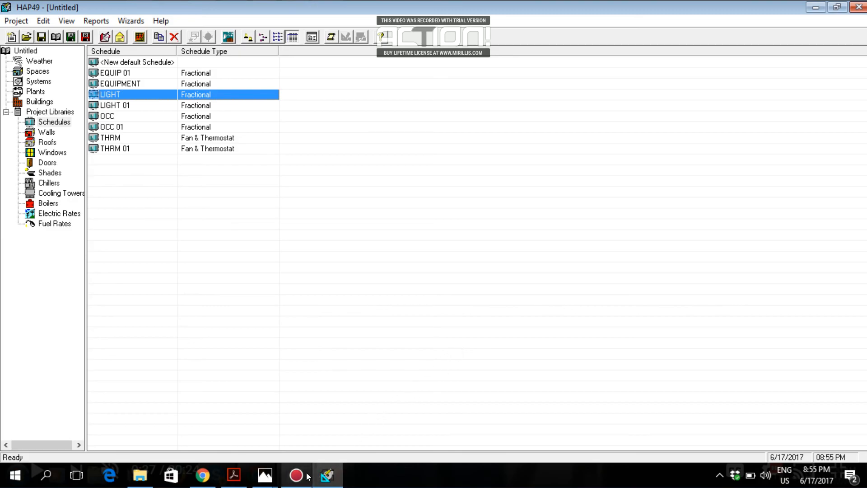
Switch to the Chrome window showing the HAP software tutorial
{"action": "left_click", "coordinate": [202, 475]}
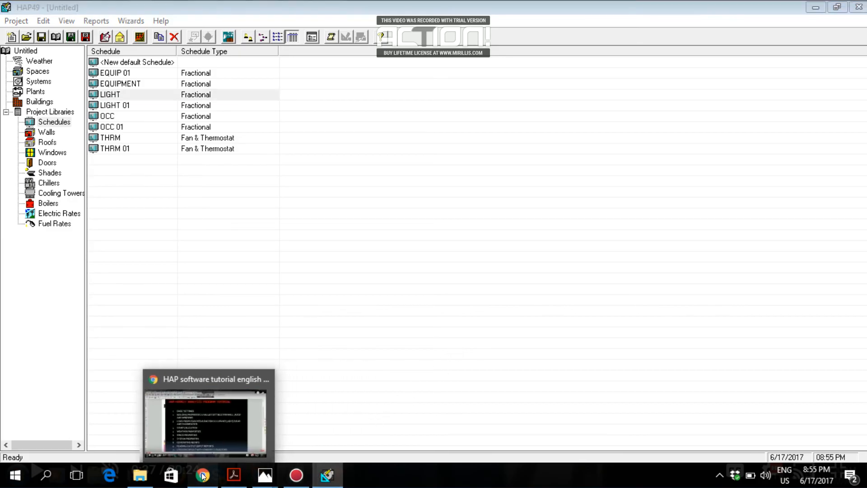